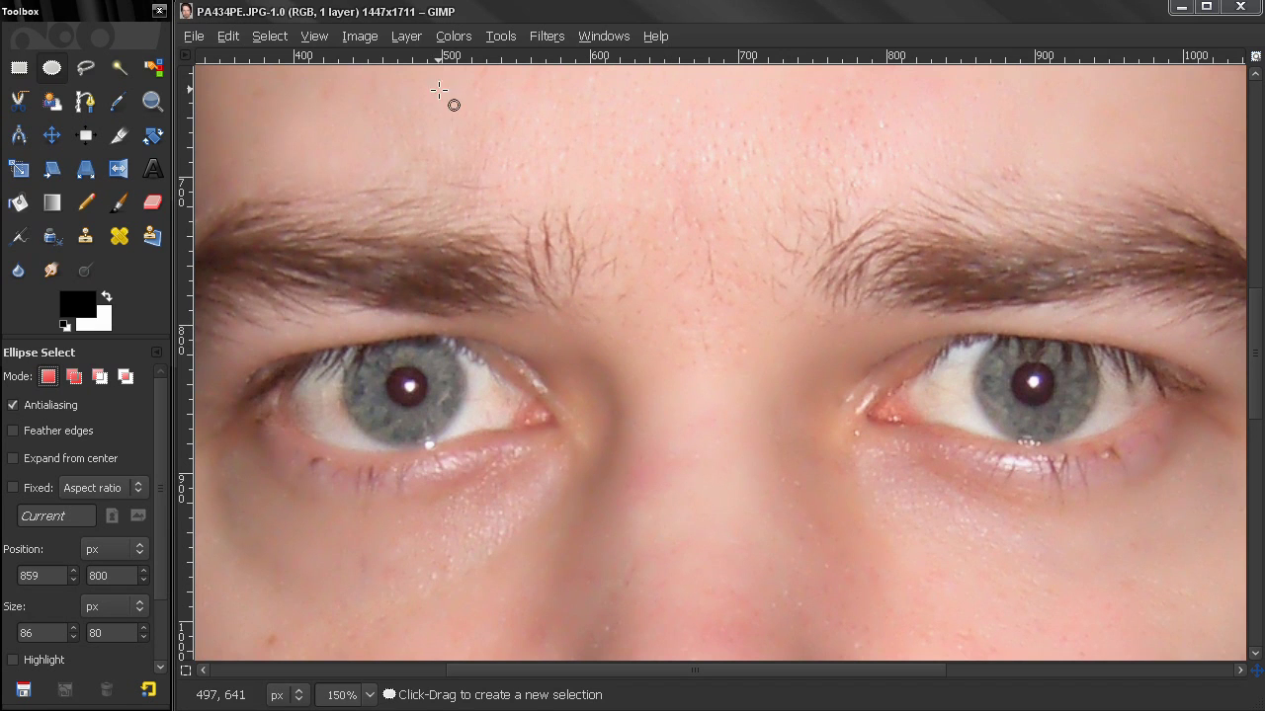
- Restore the Layers dock, duplicate the Background layer and add an alpha channel to the copy
click(606, 37)
mouse_move(664, 59)
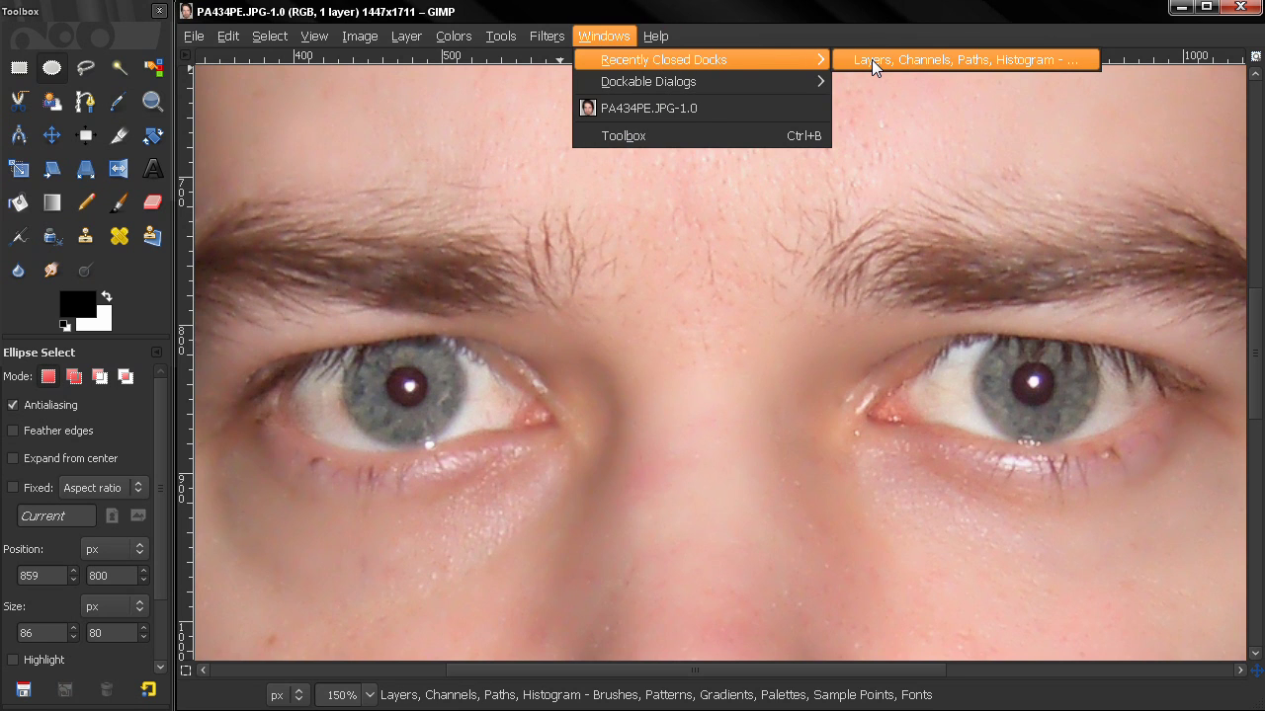
click(873, 61)
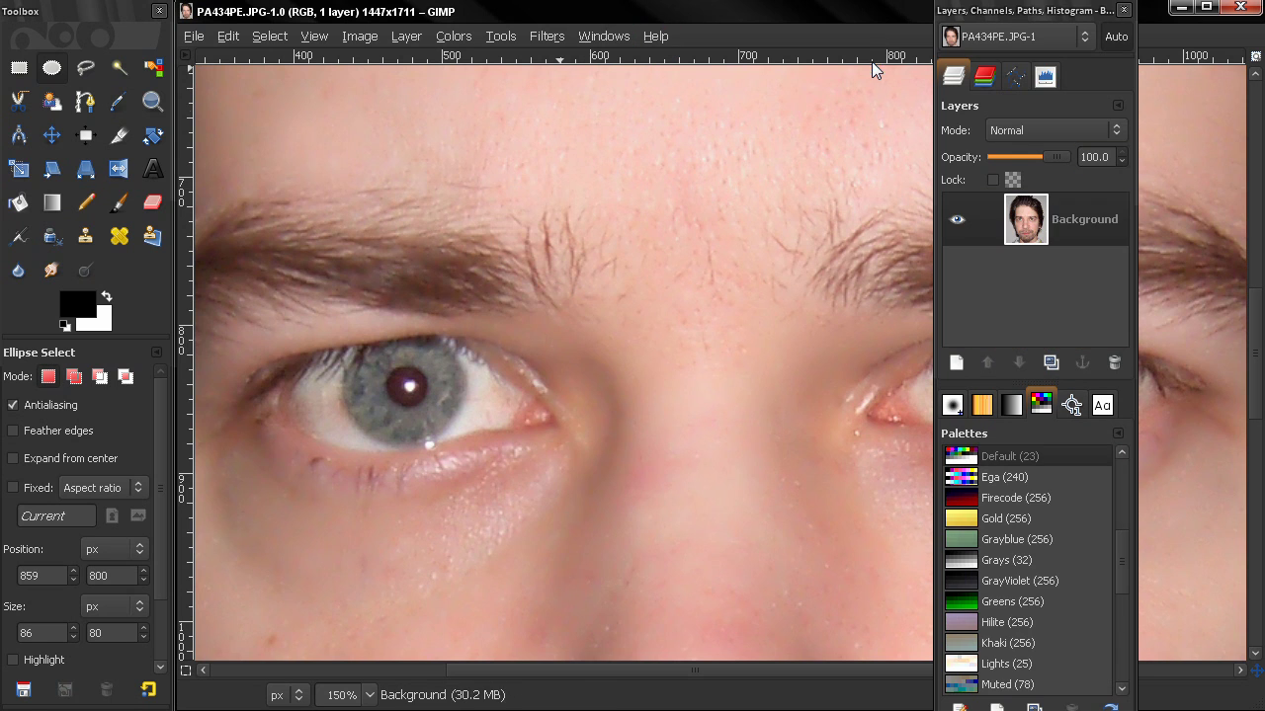
click(1091, 223)
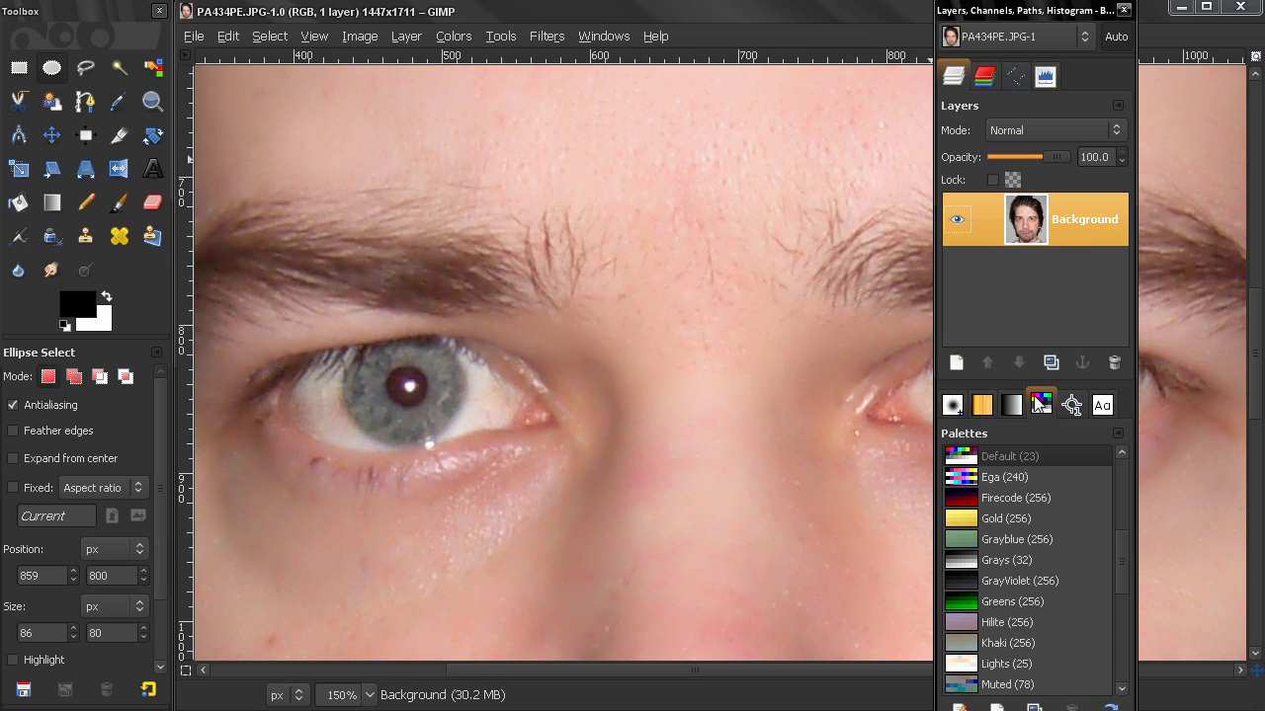
click(1049, 365)
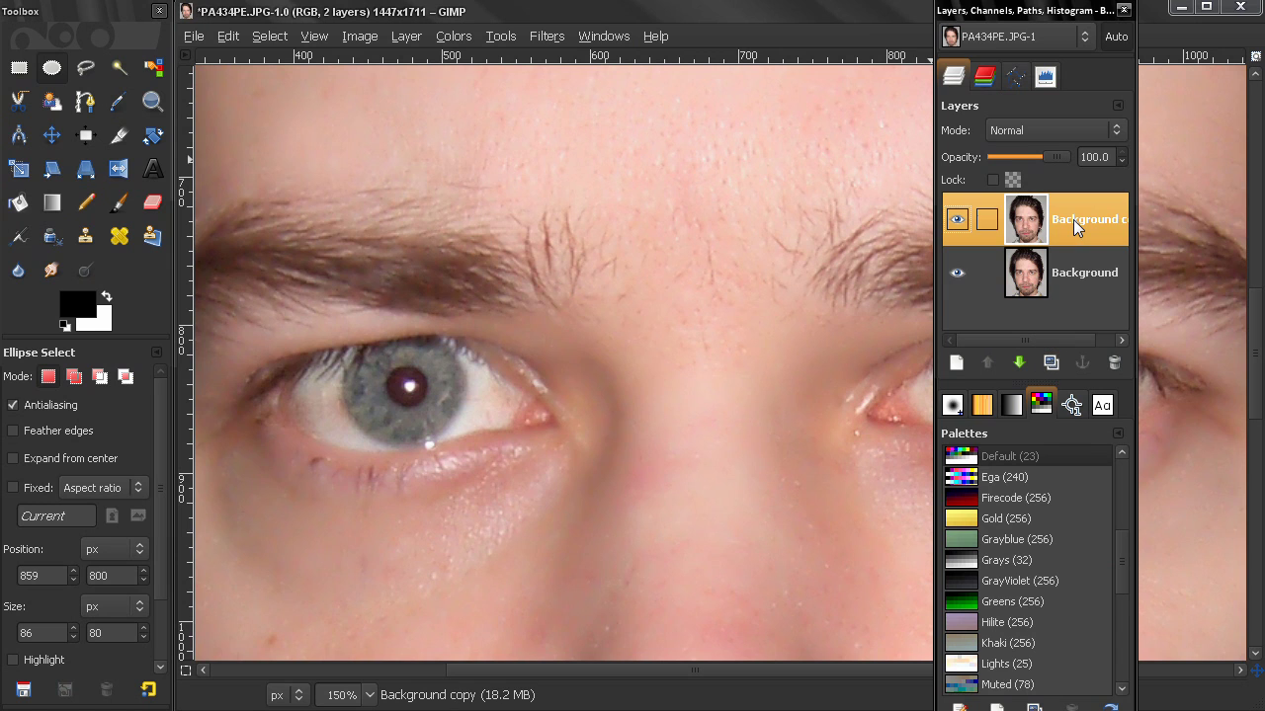
right_click(1074, 223)
click(1134, 629)
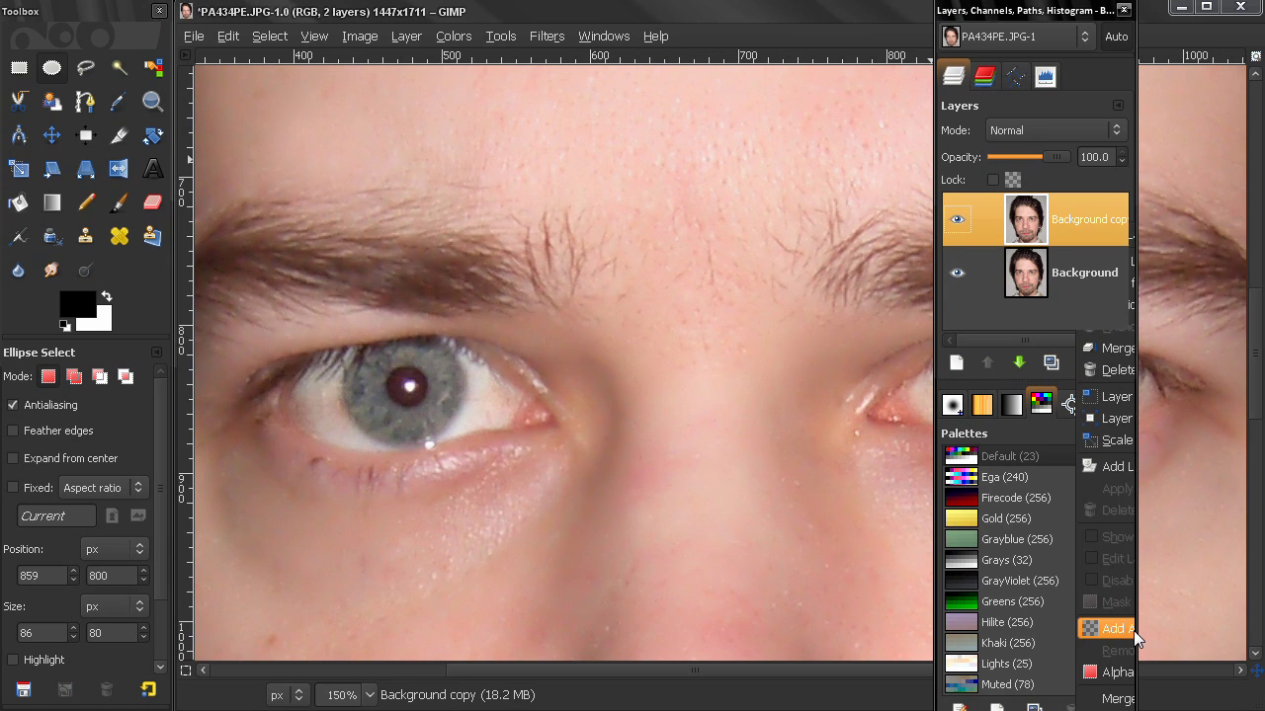
click(1123, 10)
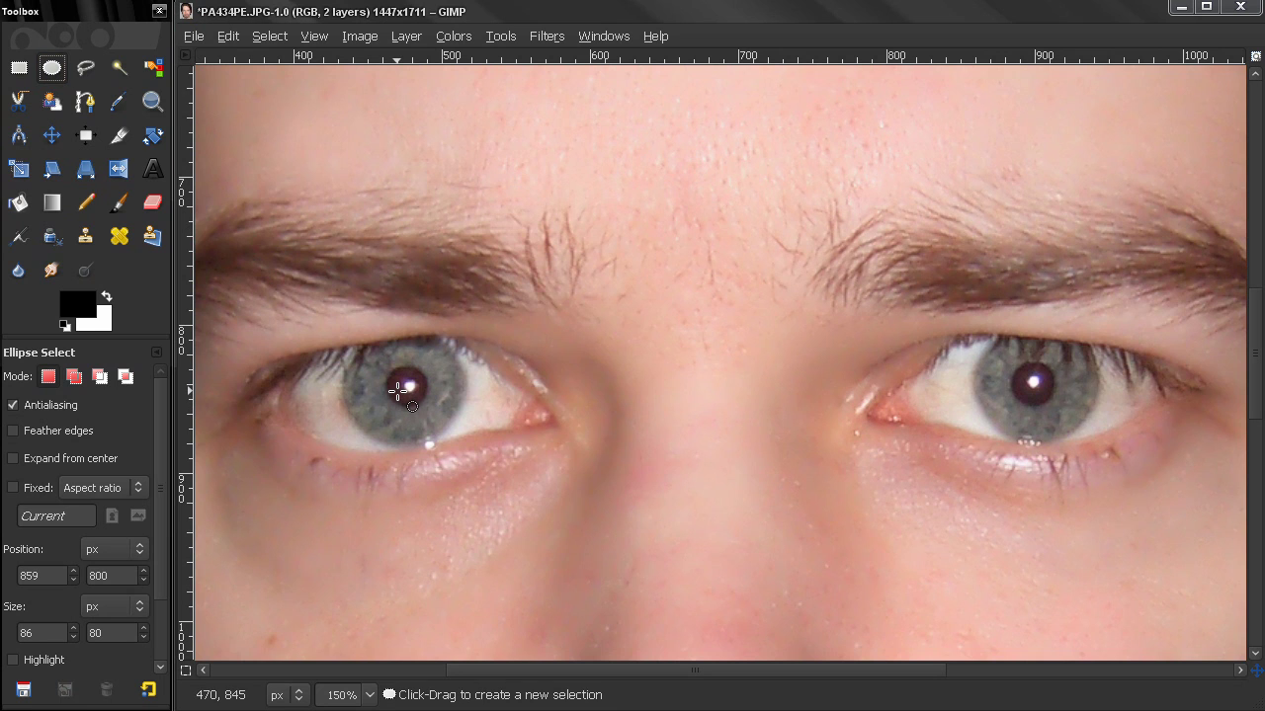
- Draw an ellipse over the left iris, adjust its edges to hug the iris, and commit it
drag(377, 365, 488, 465)
mouse_move(437, 424)
mouse_down()
mouse_move(406, 392)
mouse_move(401, 446)
mouse_up()
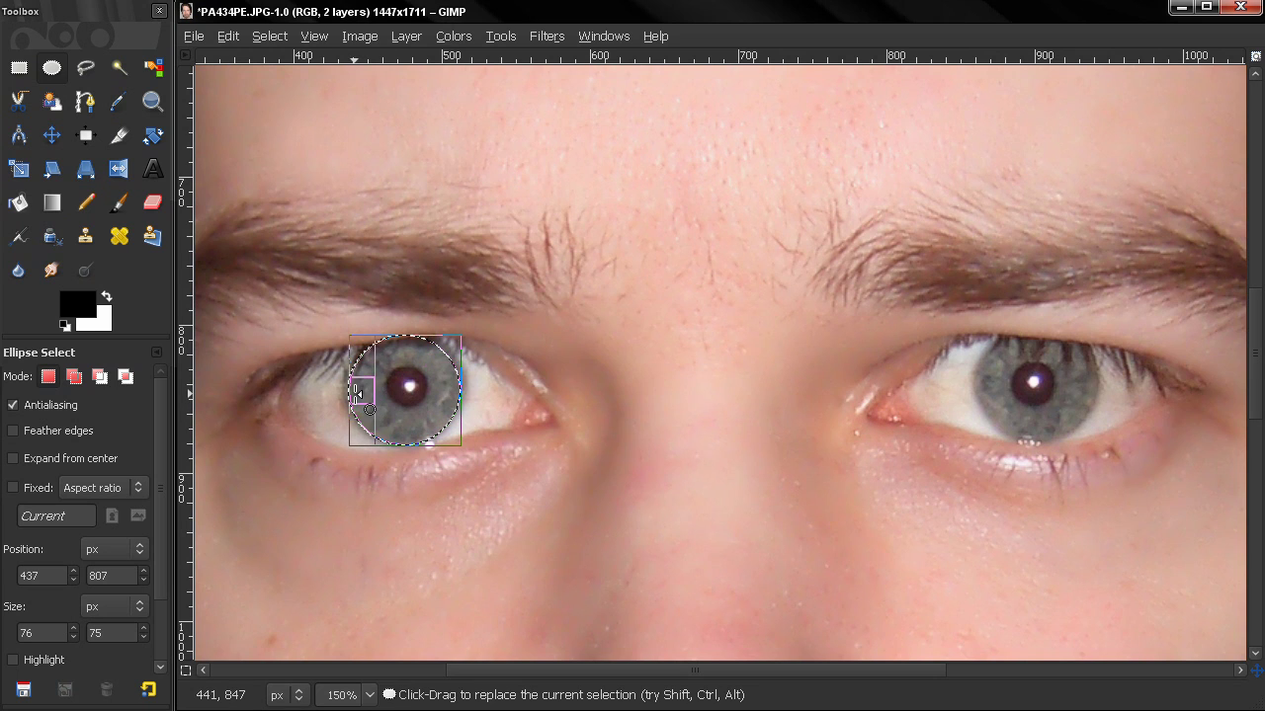
drag(357, 395, 354, 395)
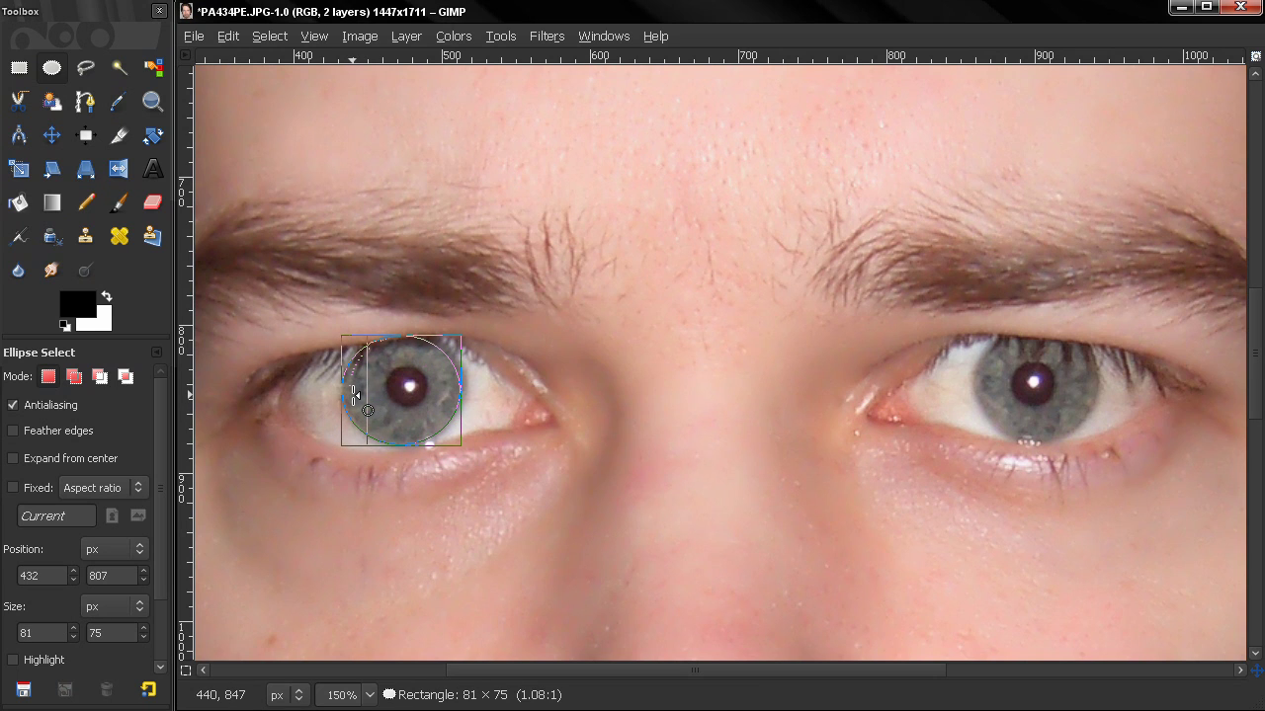
drag(460, 395, 466, 395)
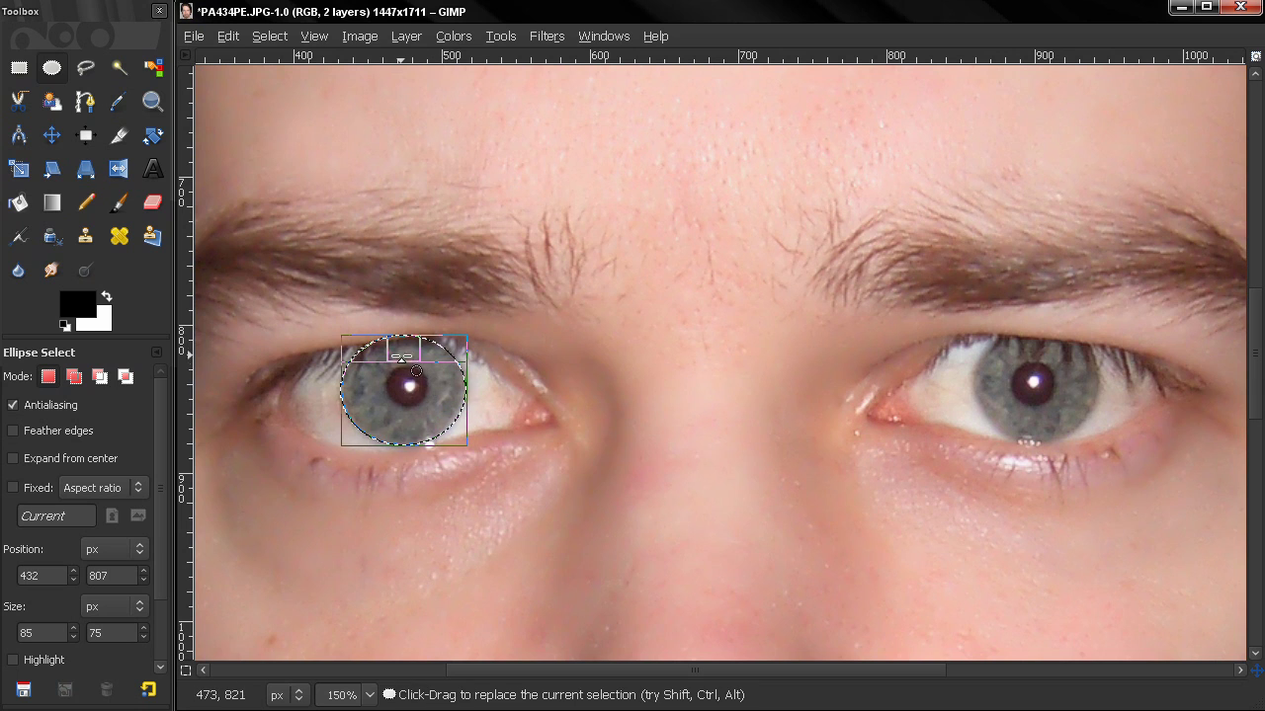
drag(401, 355, 401, 347)
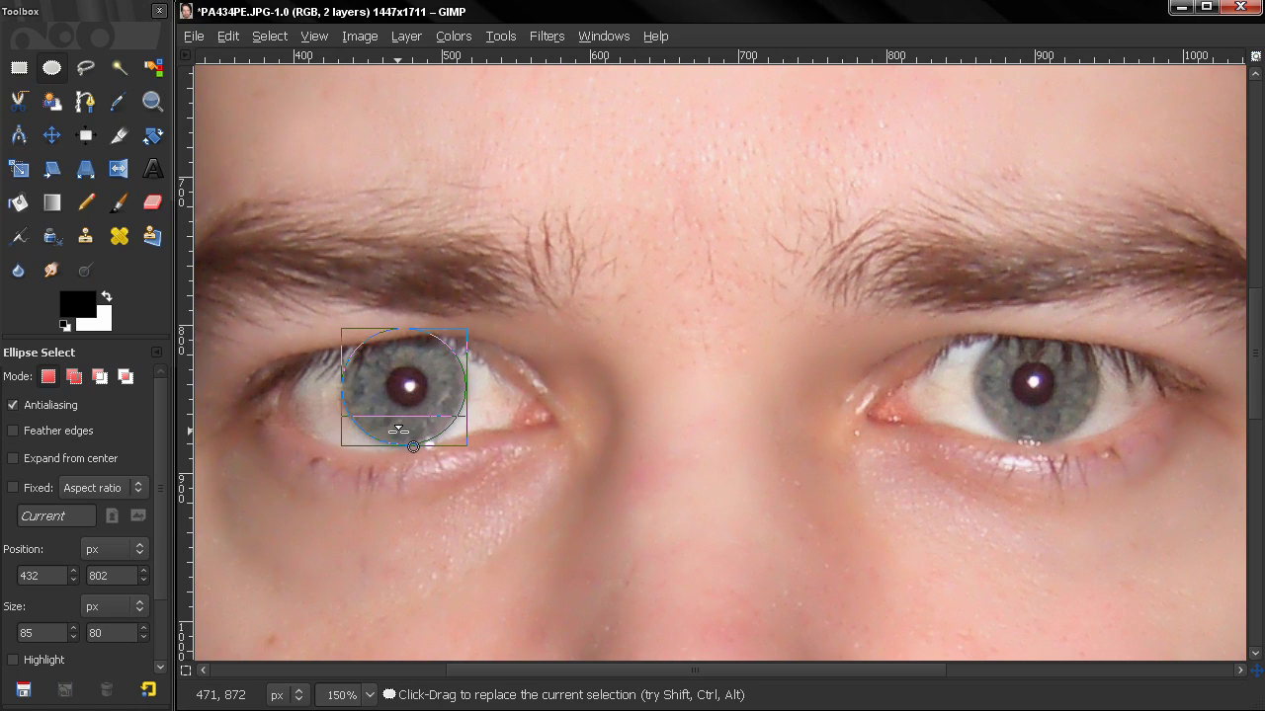
drag(399, 430, 398, 429)
drag(455, 394, 456, 393)
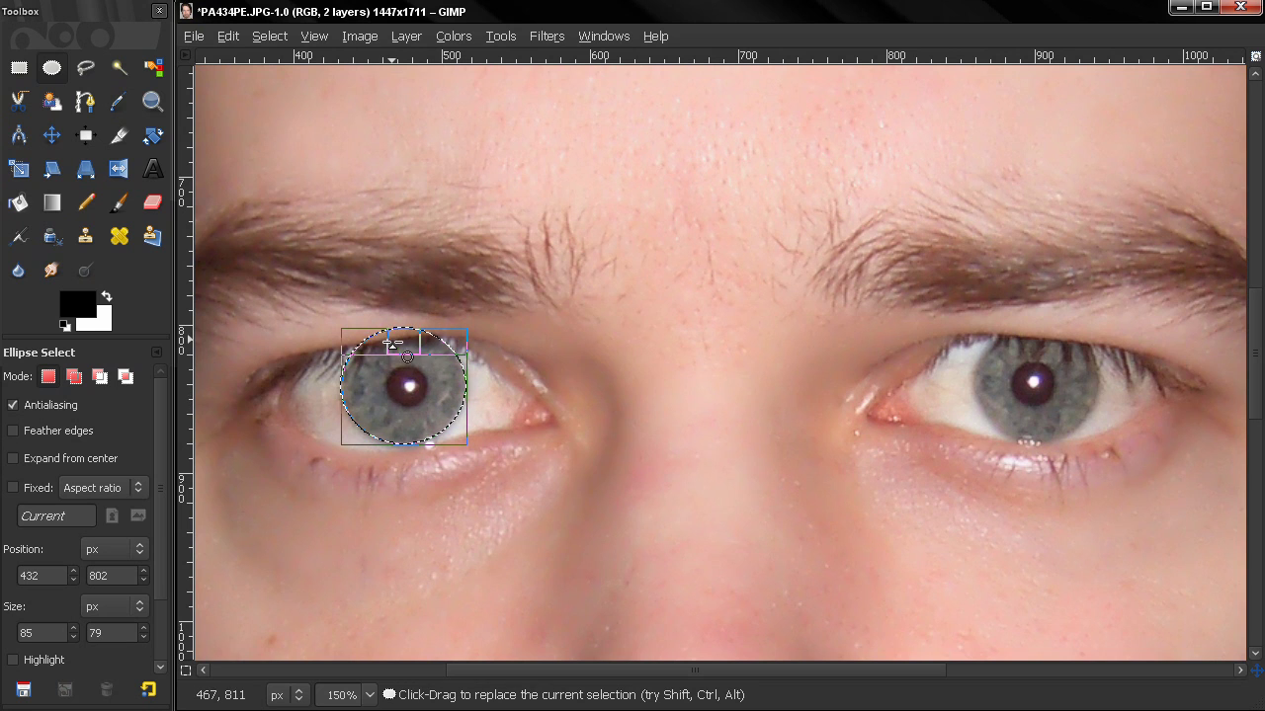
drag(393, 342, 395, 340)
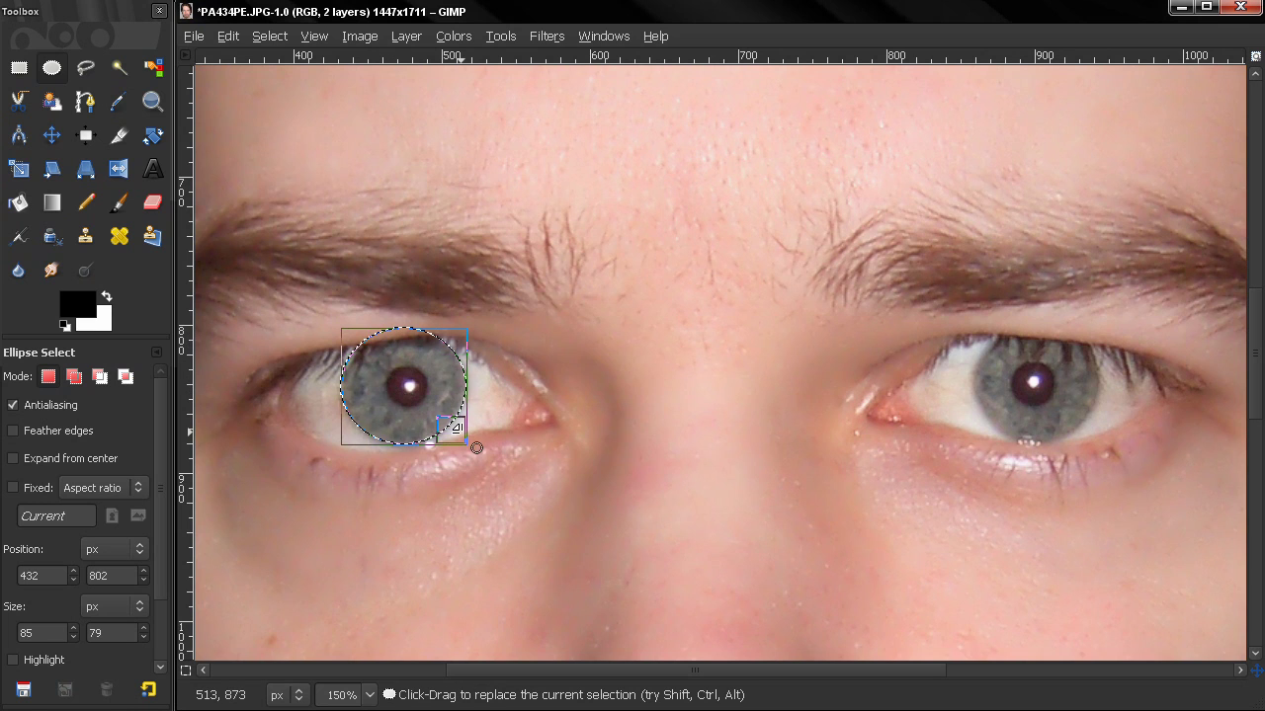
key(Return)
- In Add mode, fit a second ellipse around the right iris and commit it
click(72, 376)
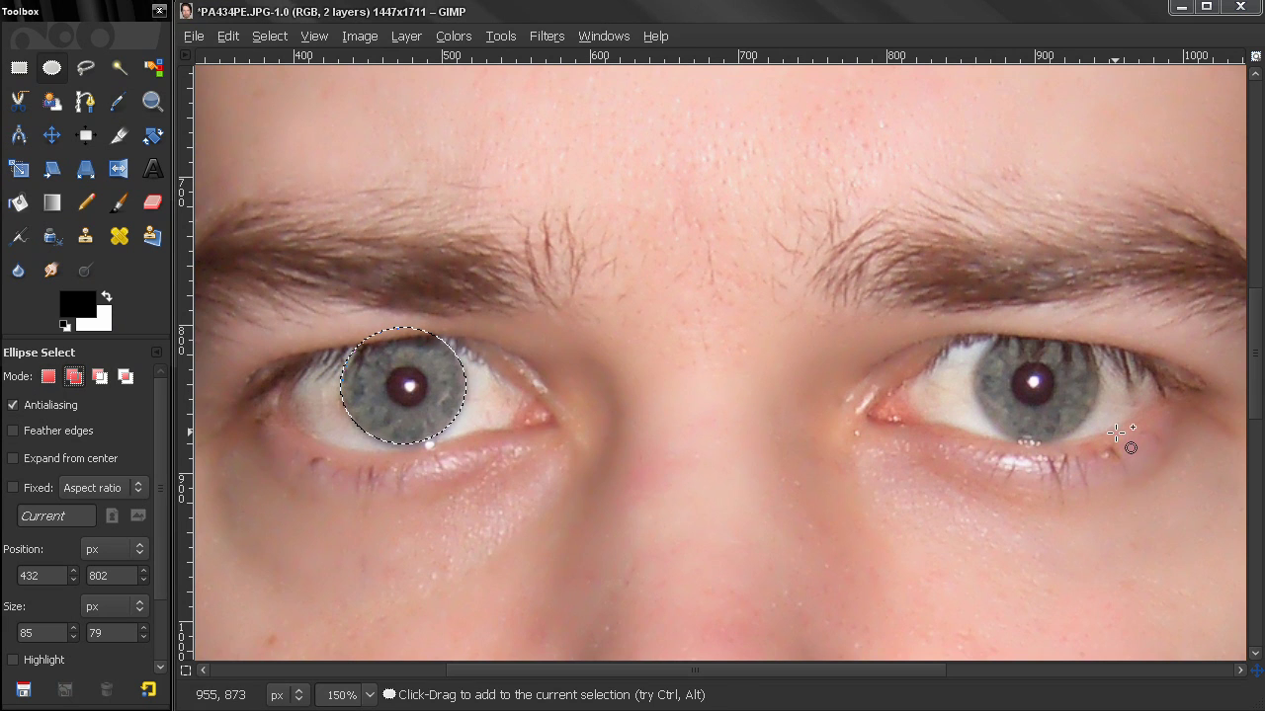
drag(1116, 432, 1028, 329)
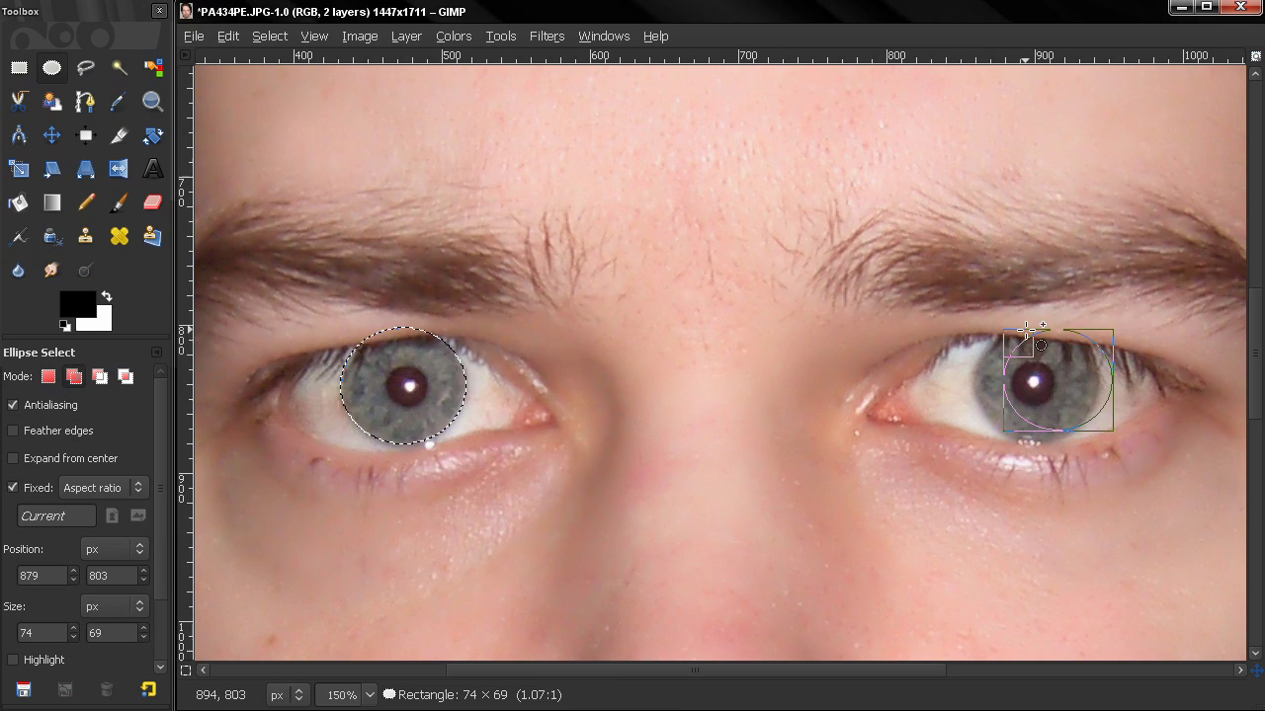
drag(1058, 403, 994, 395)
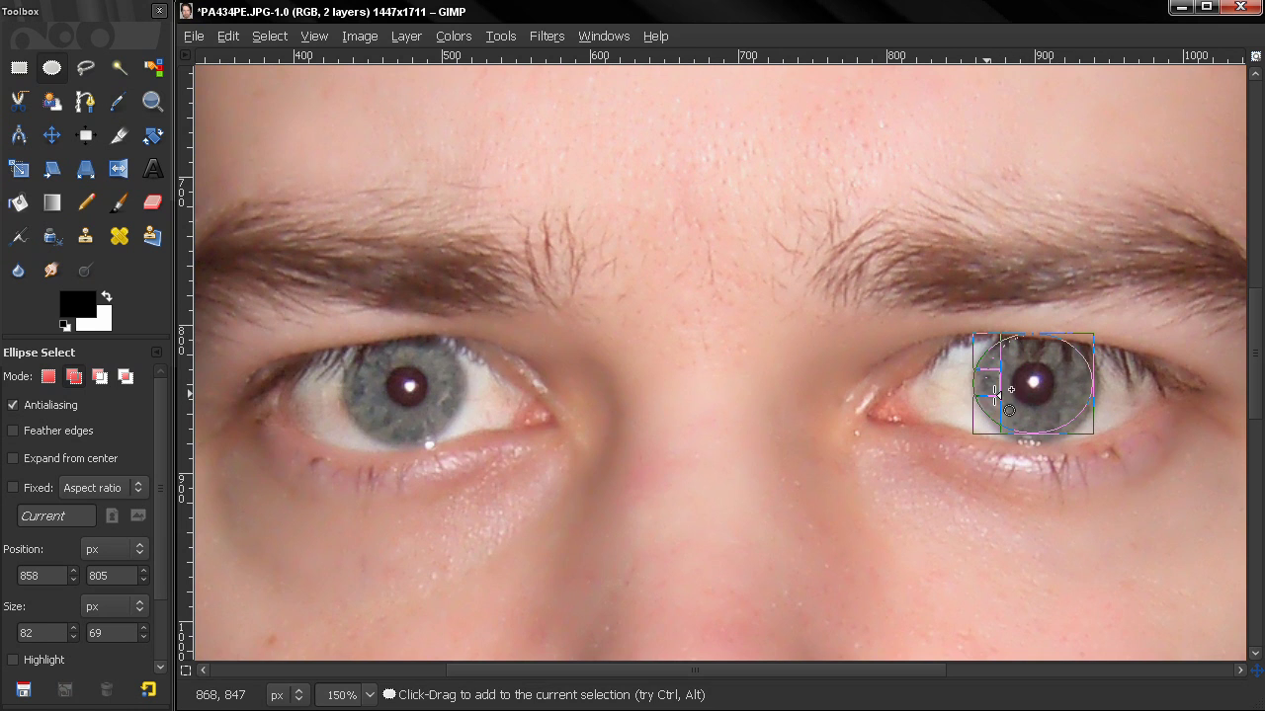
drag(1093, 390, 1100, 391)
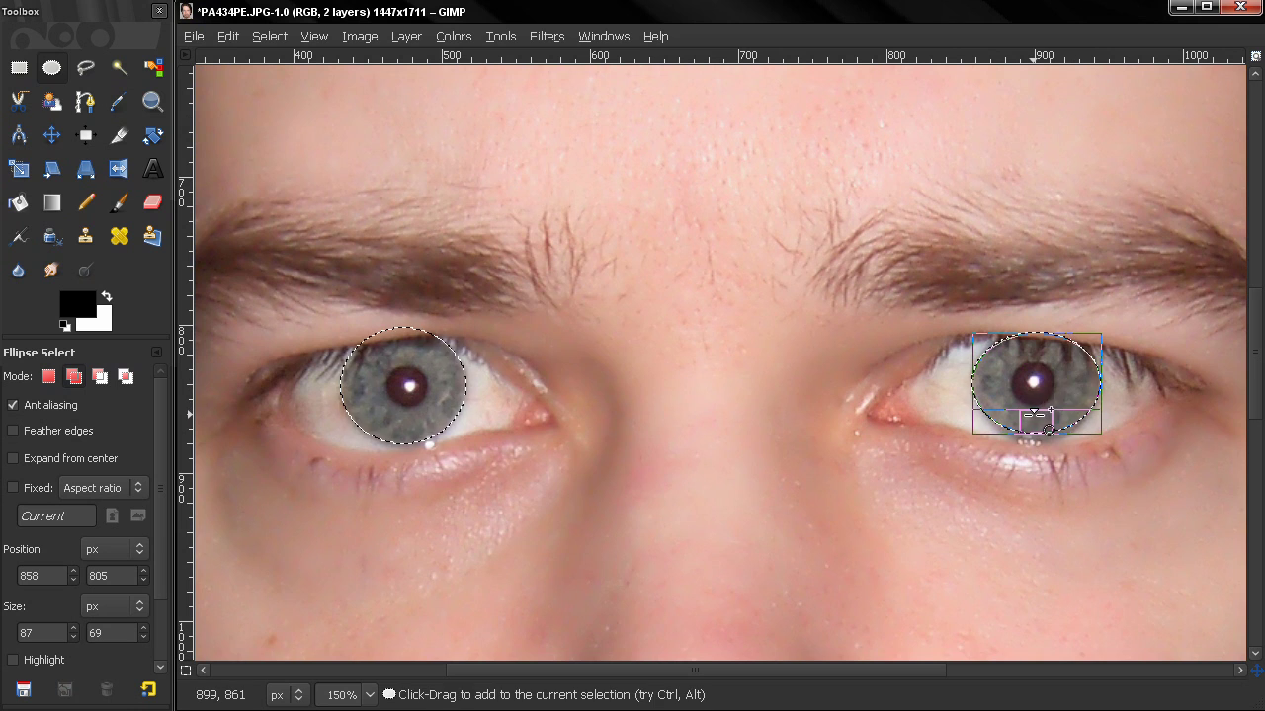
drag(1048, 428, 1048, 438)
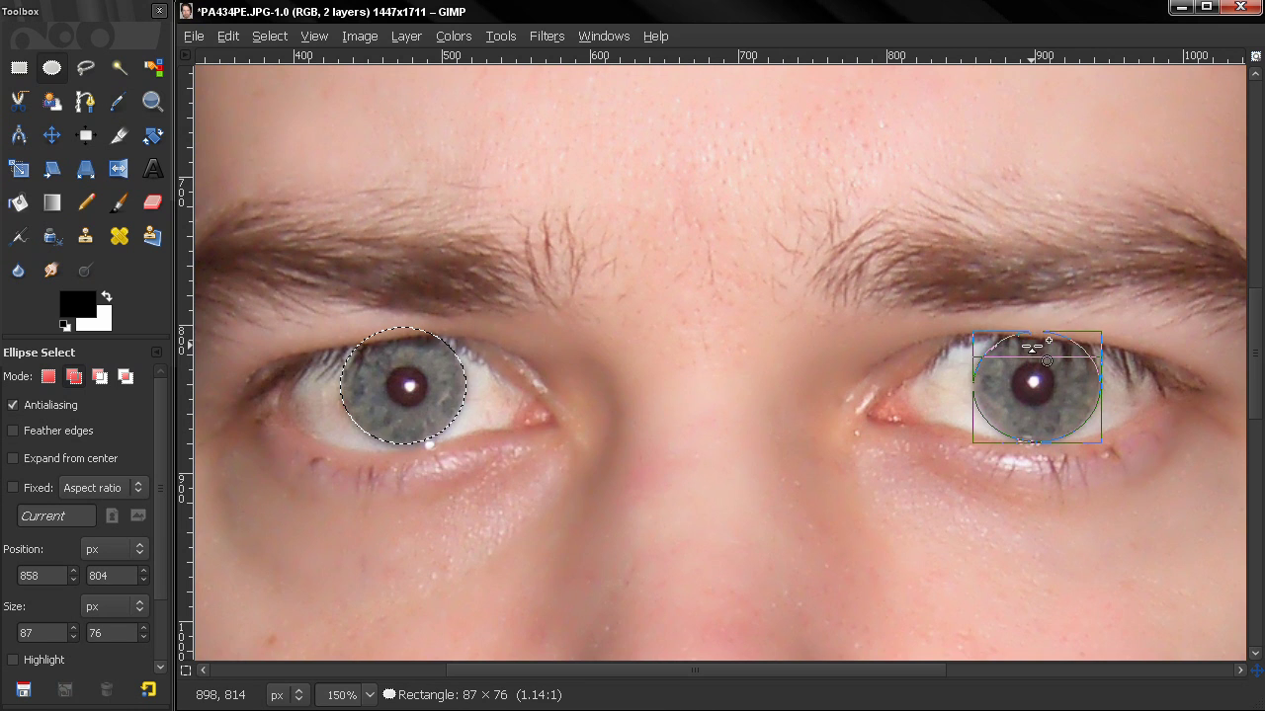
drag(1047, 363, 1046, 354)
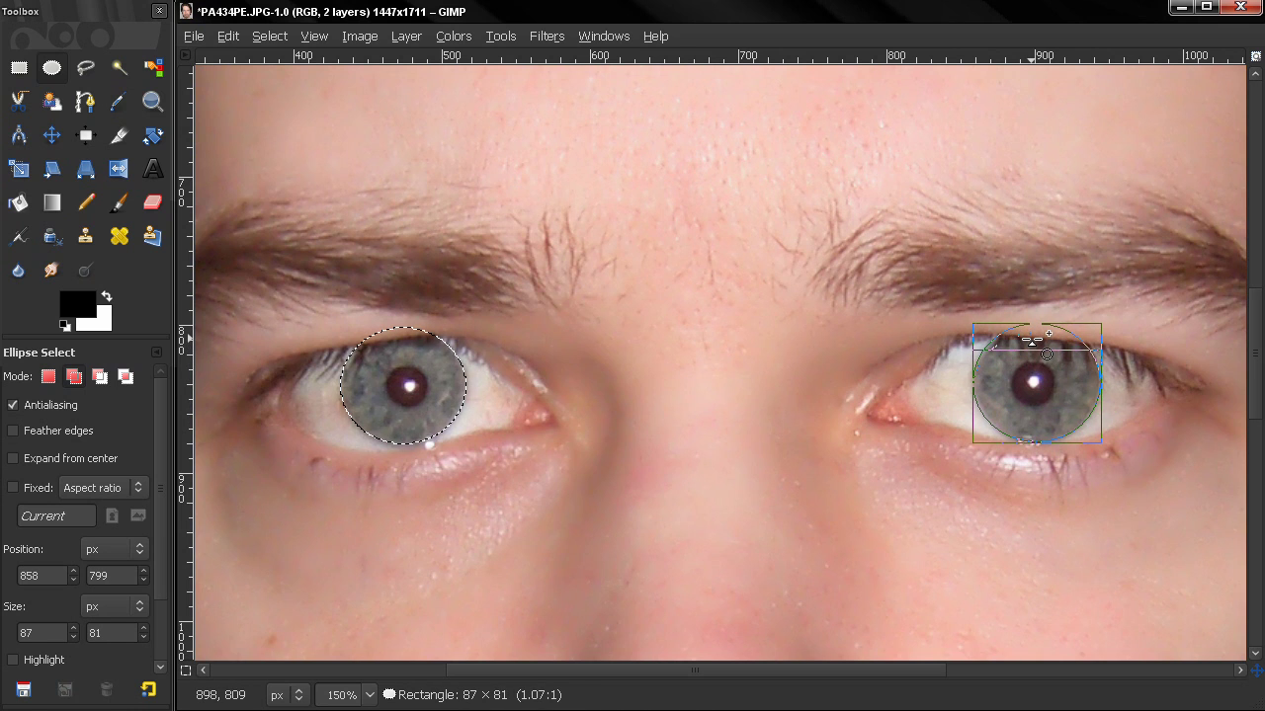
click(1031, 395)
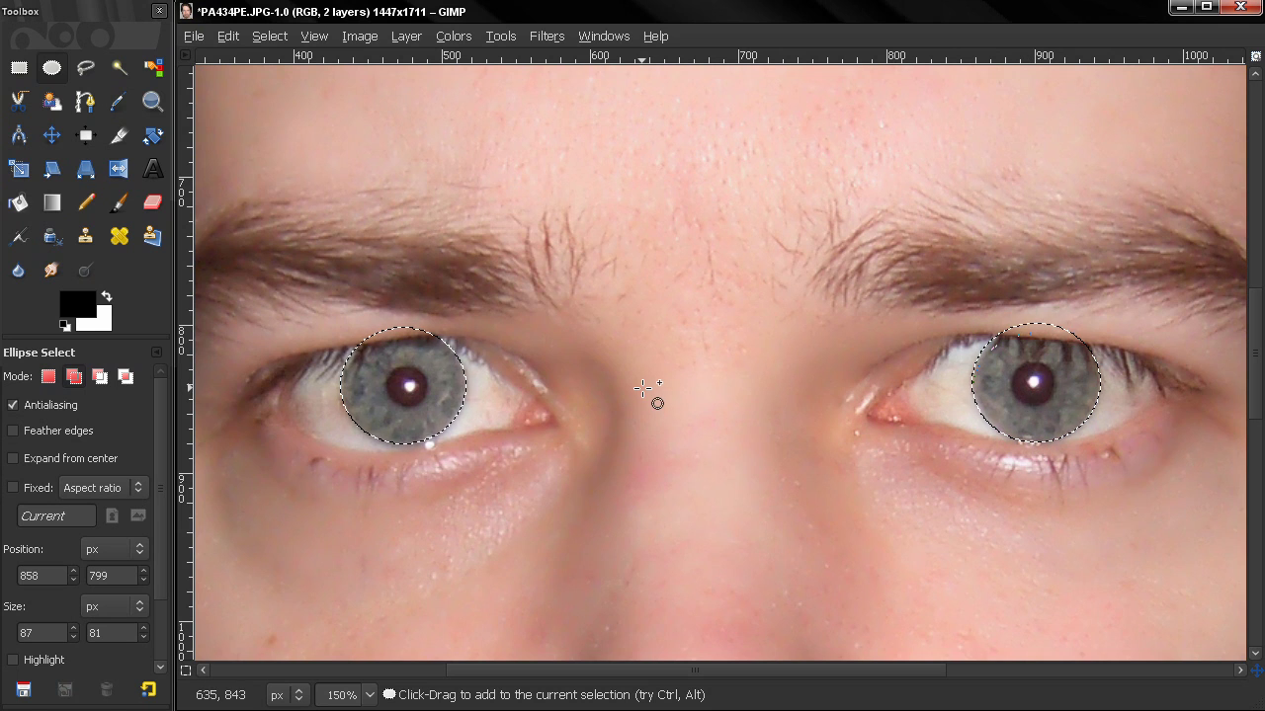
- Feather the two-iris selection by 9 pixels
click(270, 35)
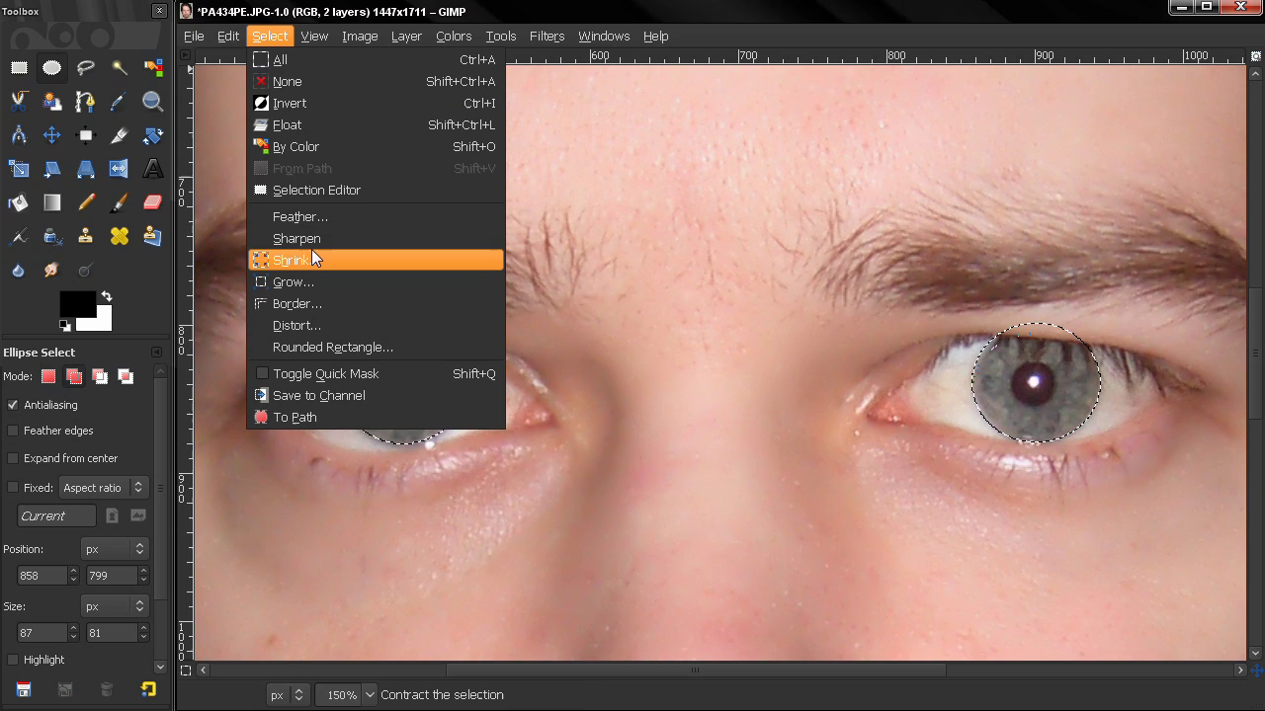
click(311, 220)
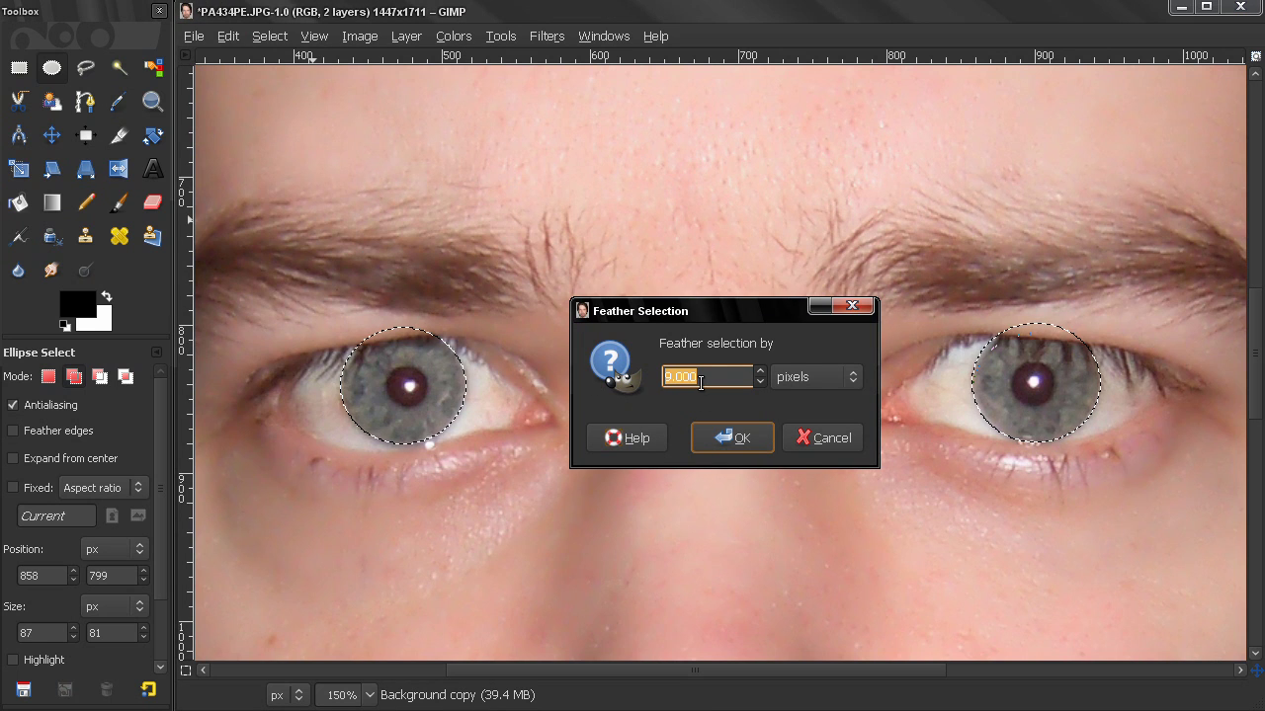
click(739, 438)
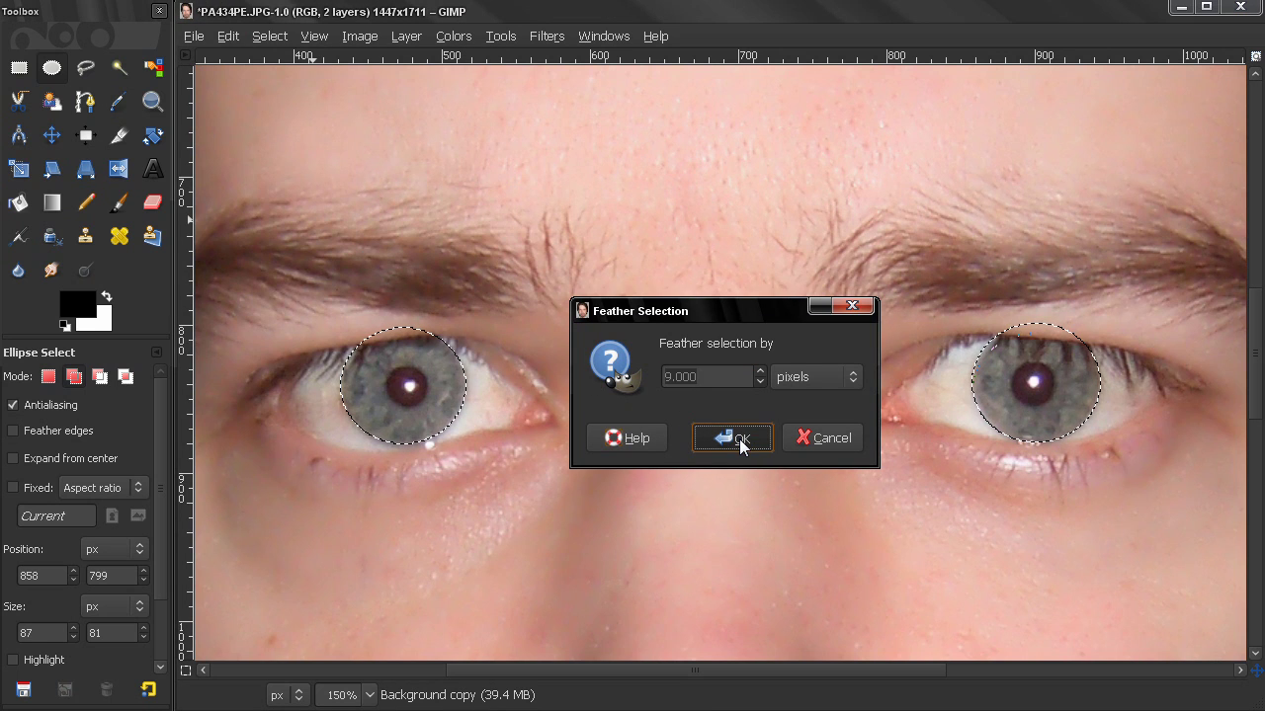
- Switch to Quick Mask and paint out the lash edge above the left iris
click(185, 671)
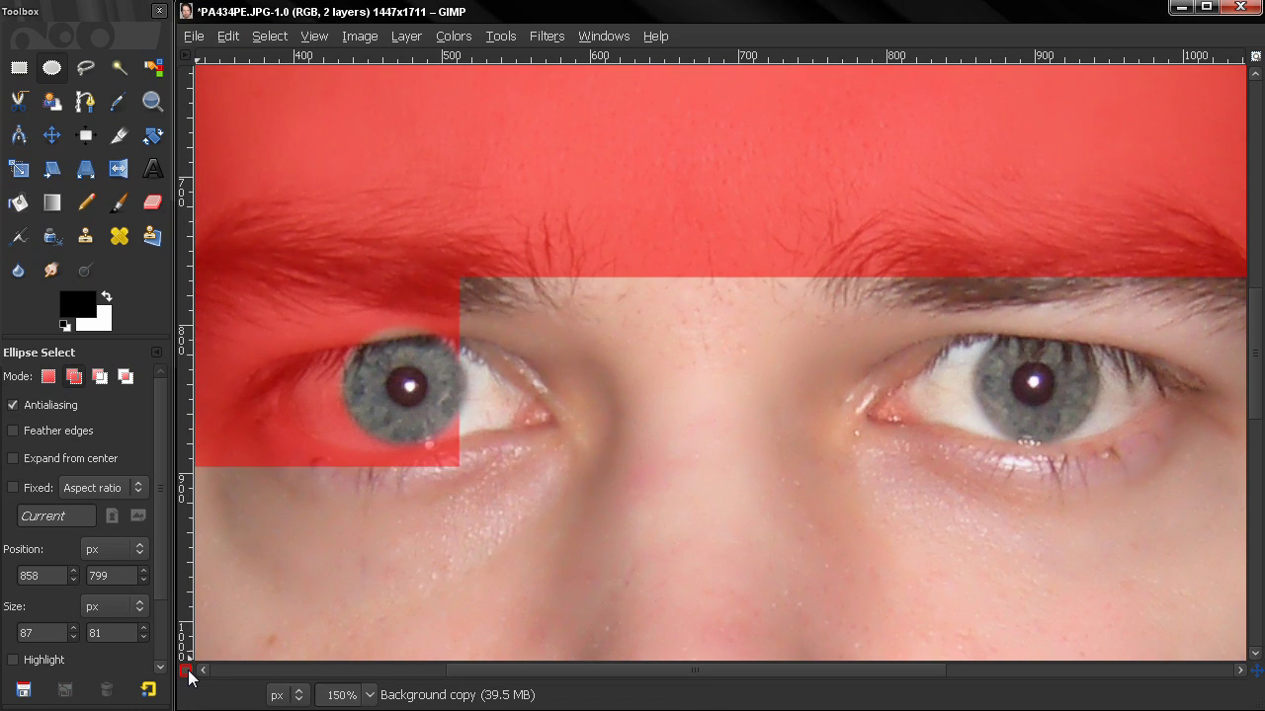
click(151, 109)
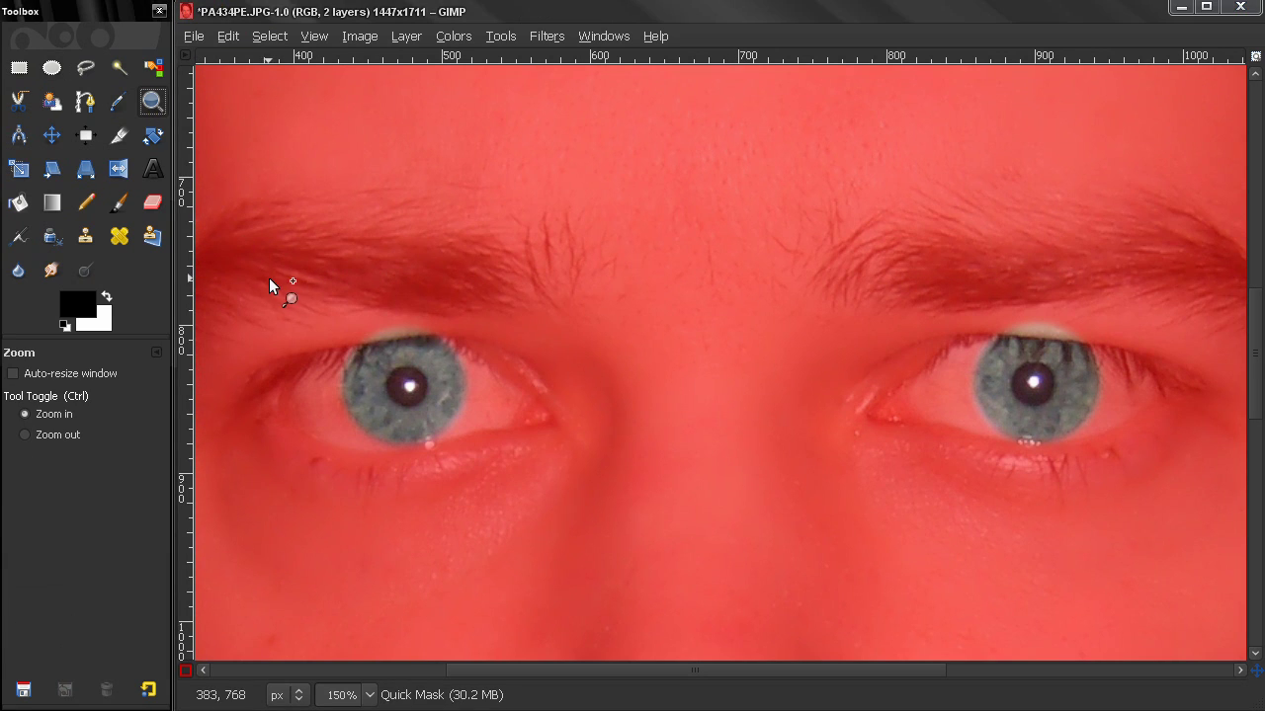
drag(293, 278, 479, 447)
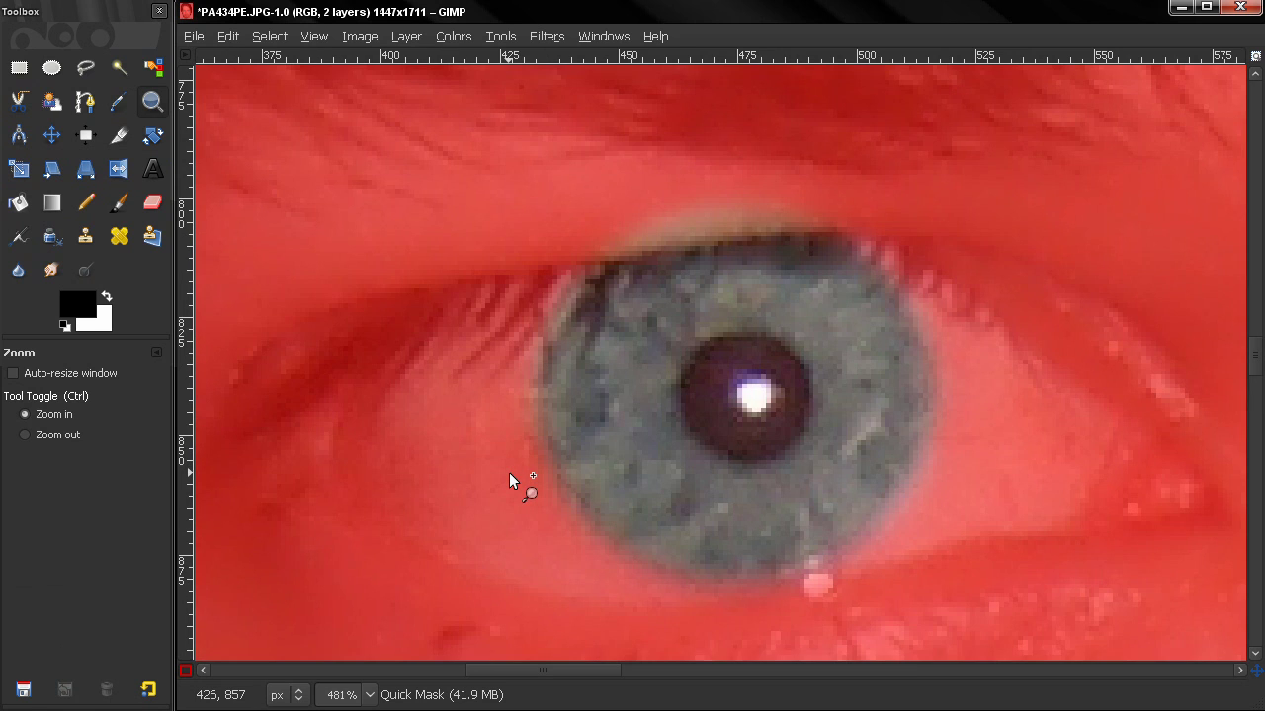
click(118, 202)
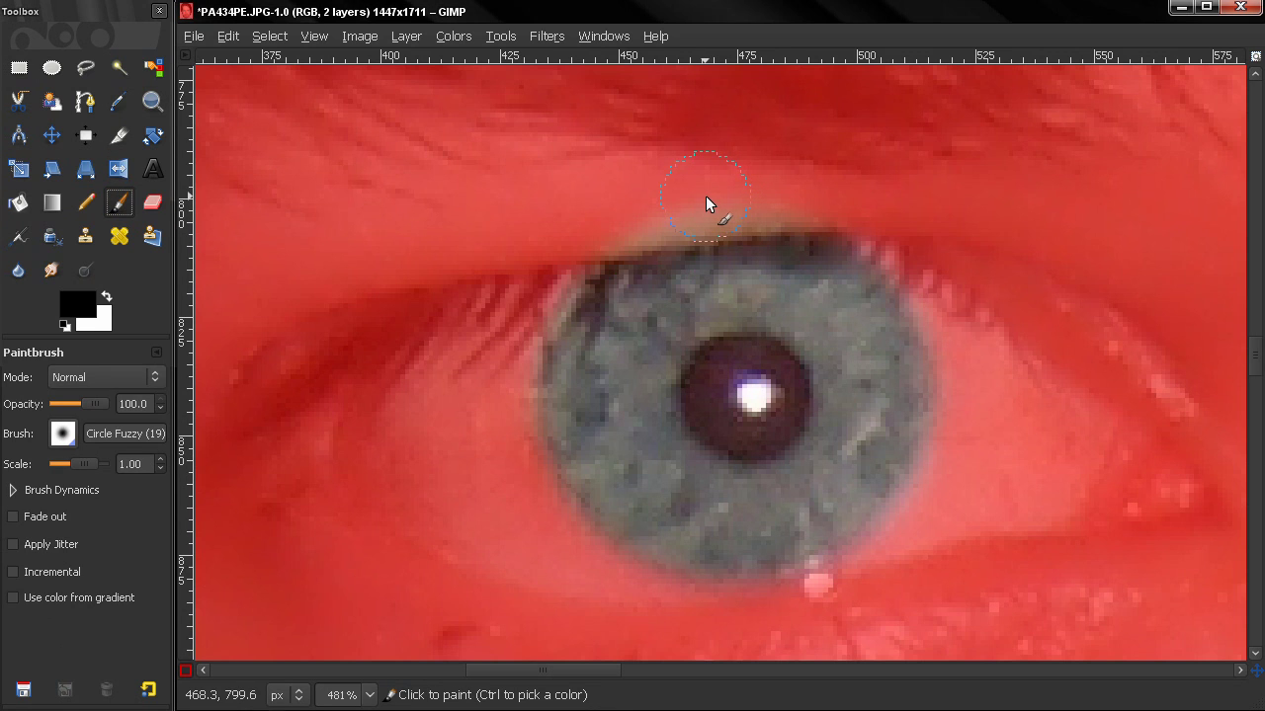
click(680, 228)
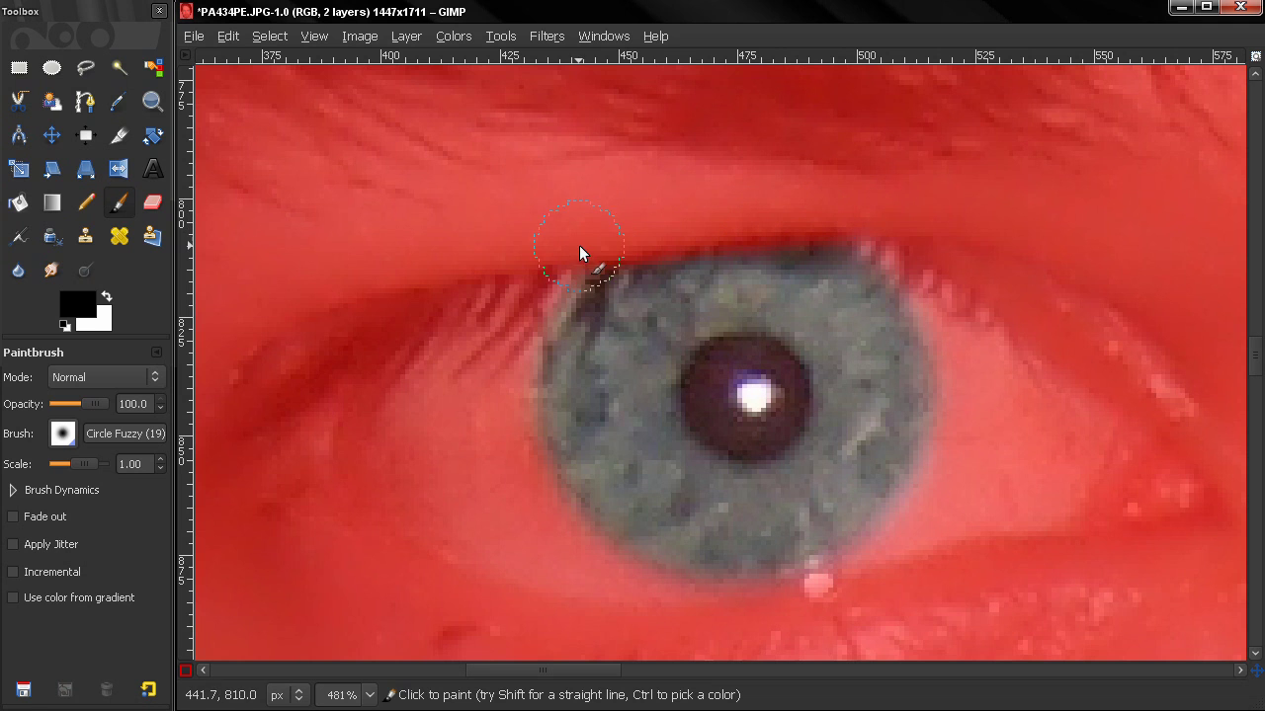
key(minus)
key(minus)
key(minus)
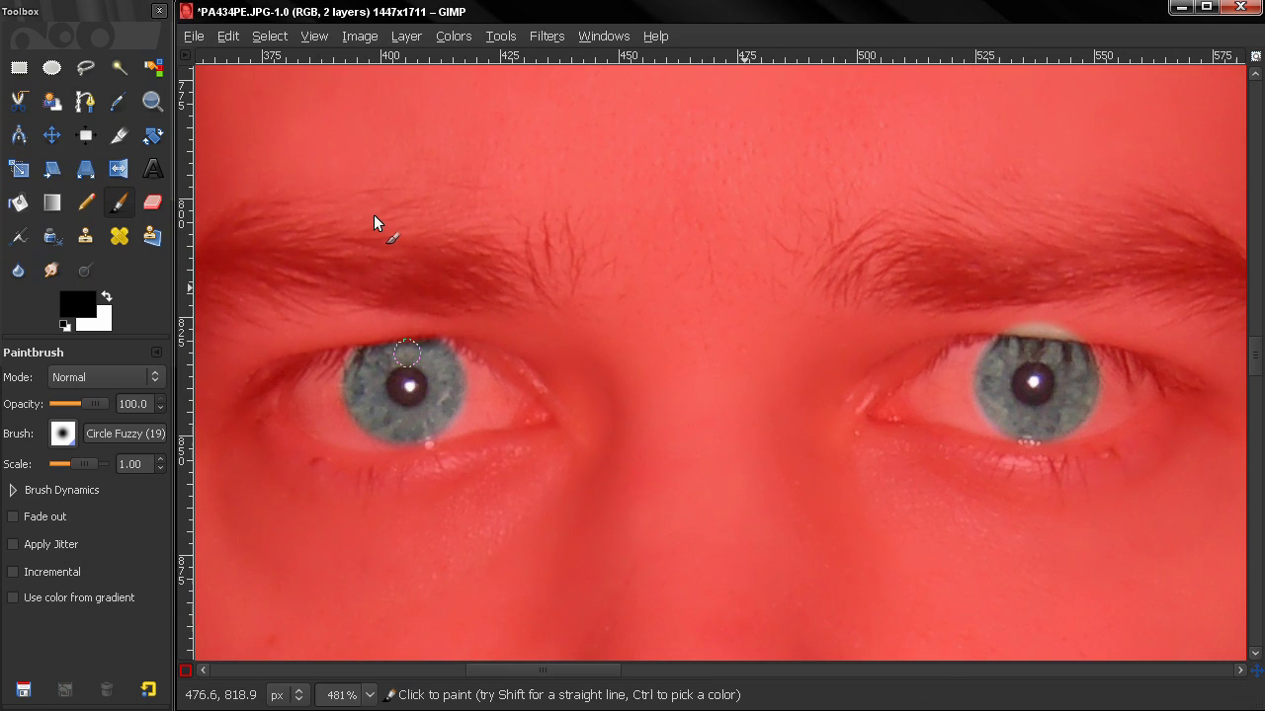
- Mask the eyelid strip above the right iris, then zoom back out
key(z)
drag(943, 321, 1146, 480)
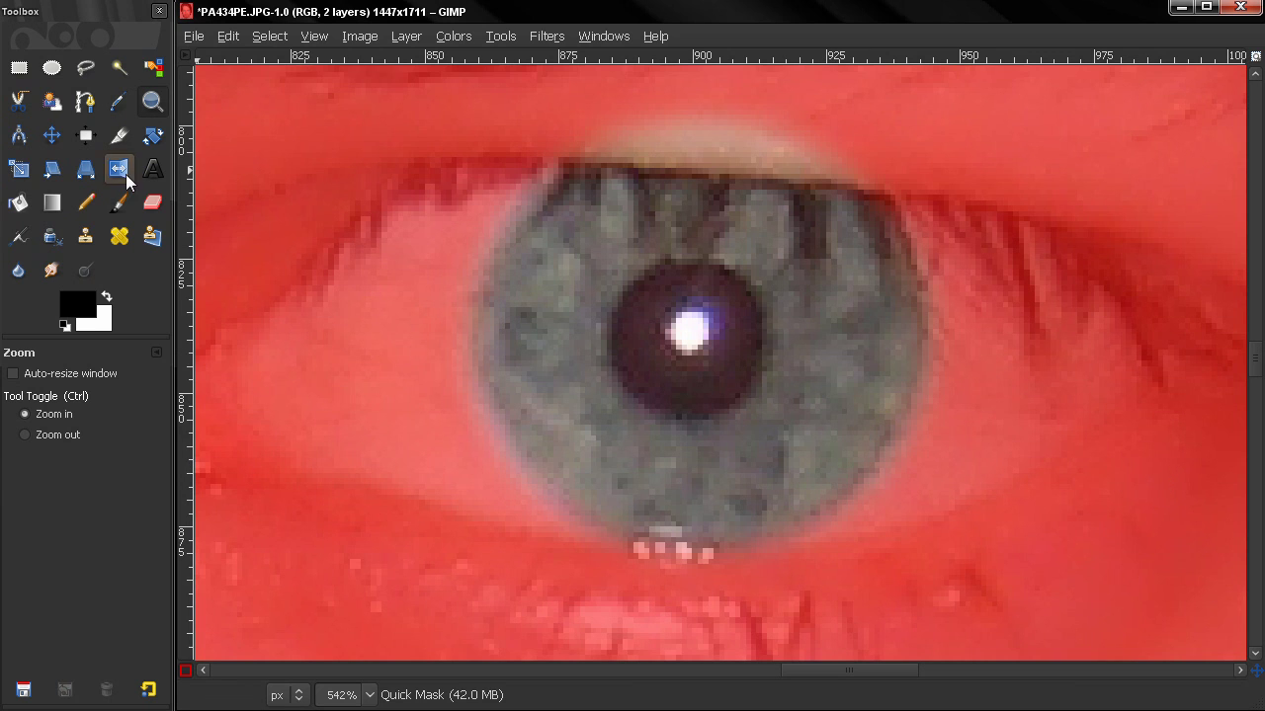
click(119, 202)
mouse_move(638, 129)
mouse_down()
mouse_move(836, 138)
mouse_move(571, 134)
mouse_move(809, 158)
mouse_up()
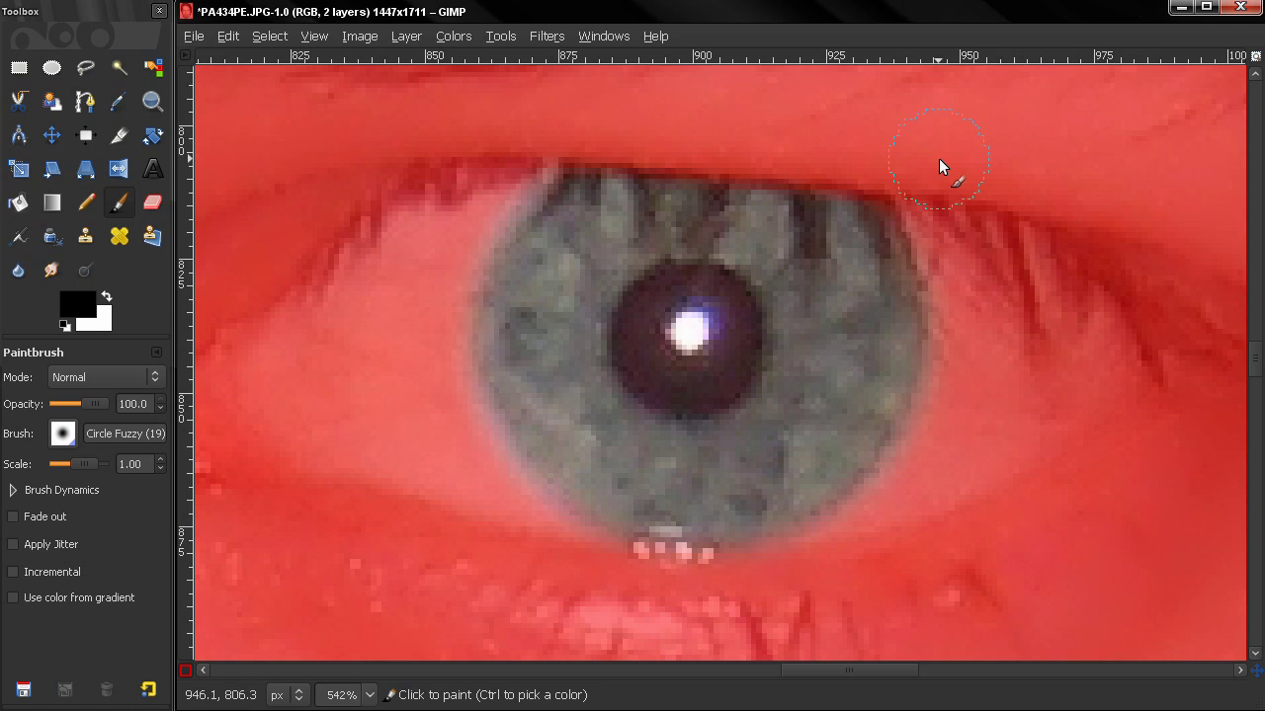
key(minus)
key(minus)
key(minus)
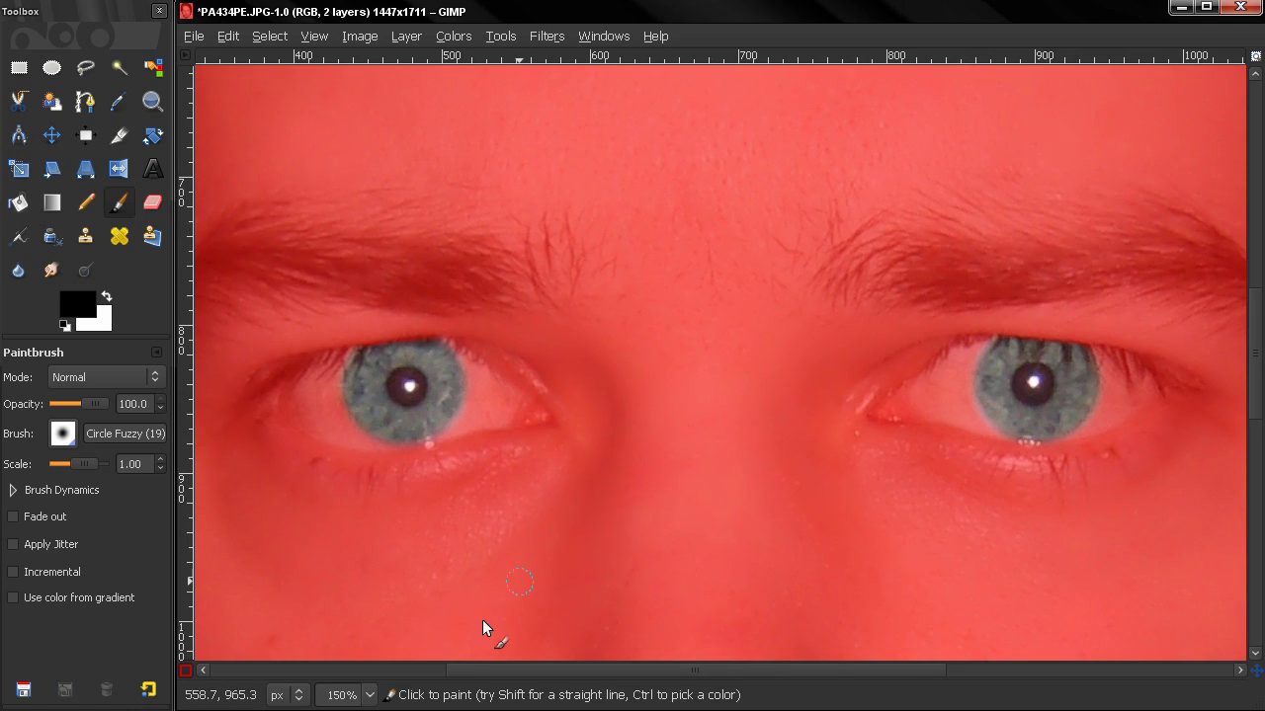
- Turn the quick mask back into a selection and Colorize the irises with hue about 56
click(185, 671)
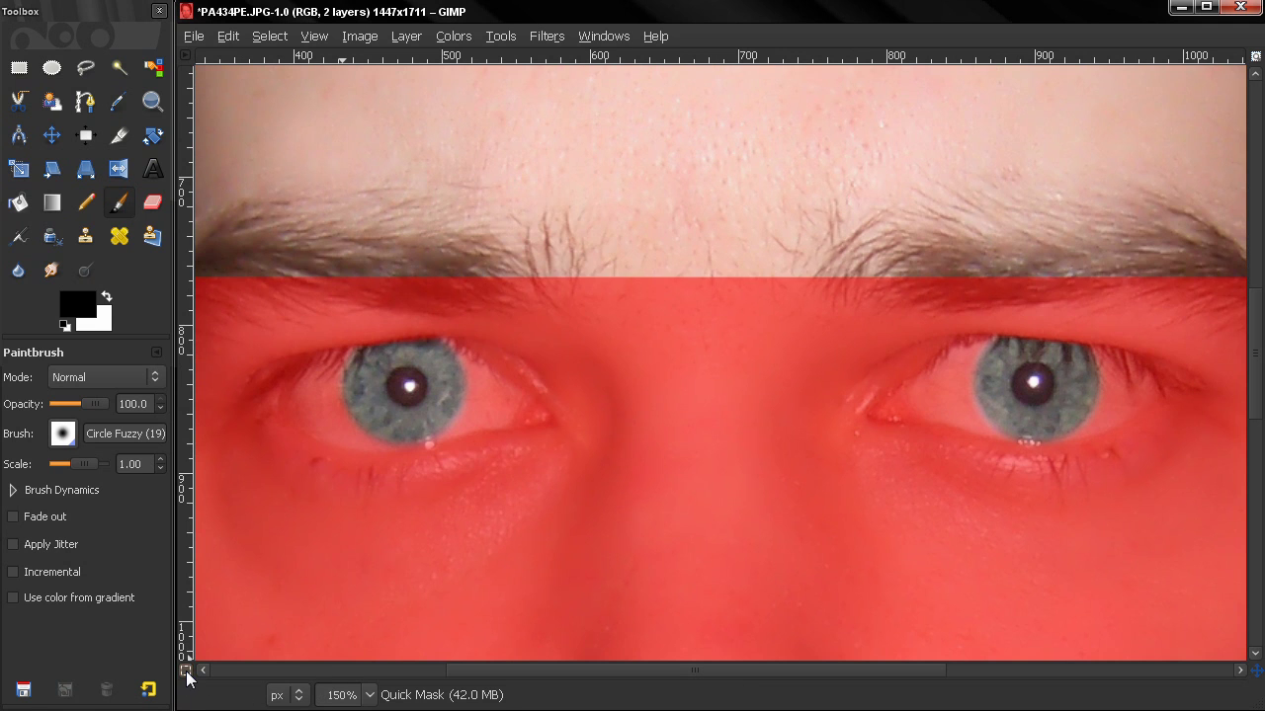
click(456, 37)
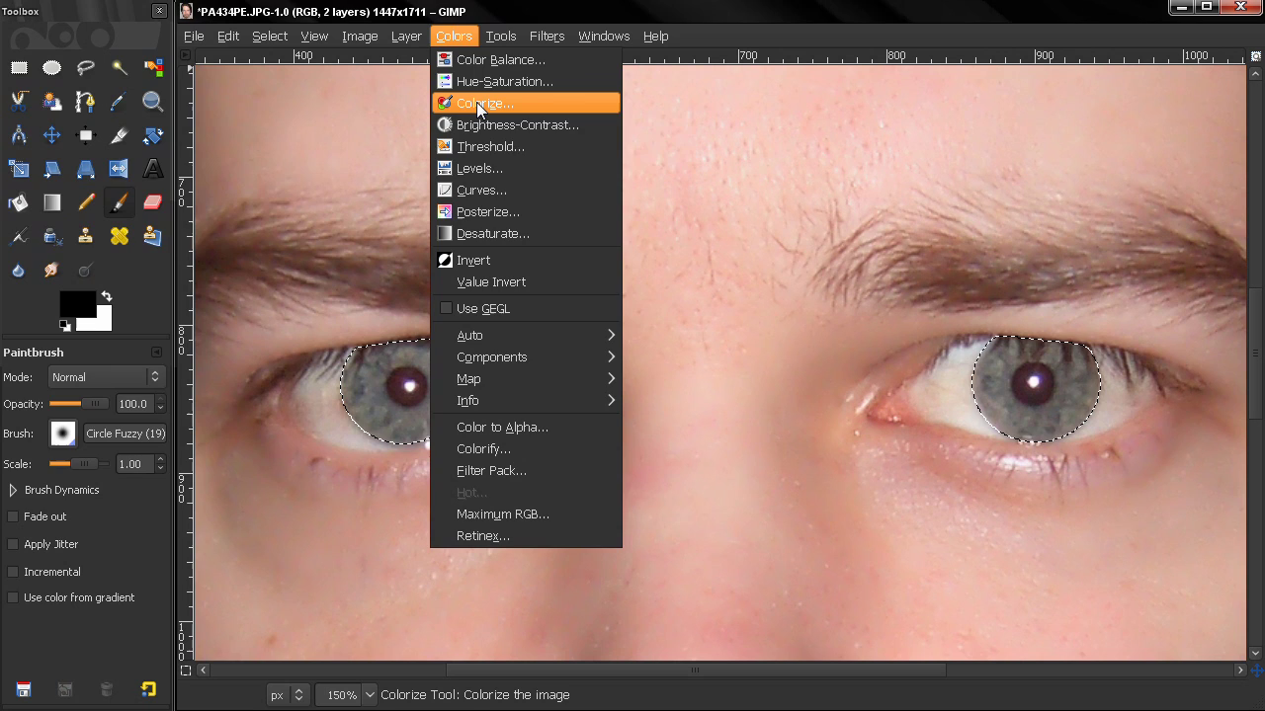
click(478, 105)
drag(85, 39, 262, 52)
click(451, 35)
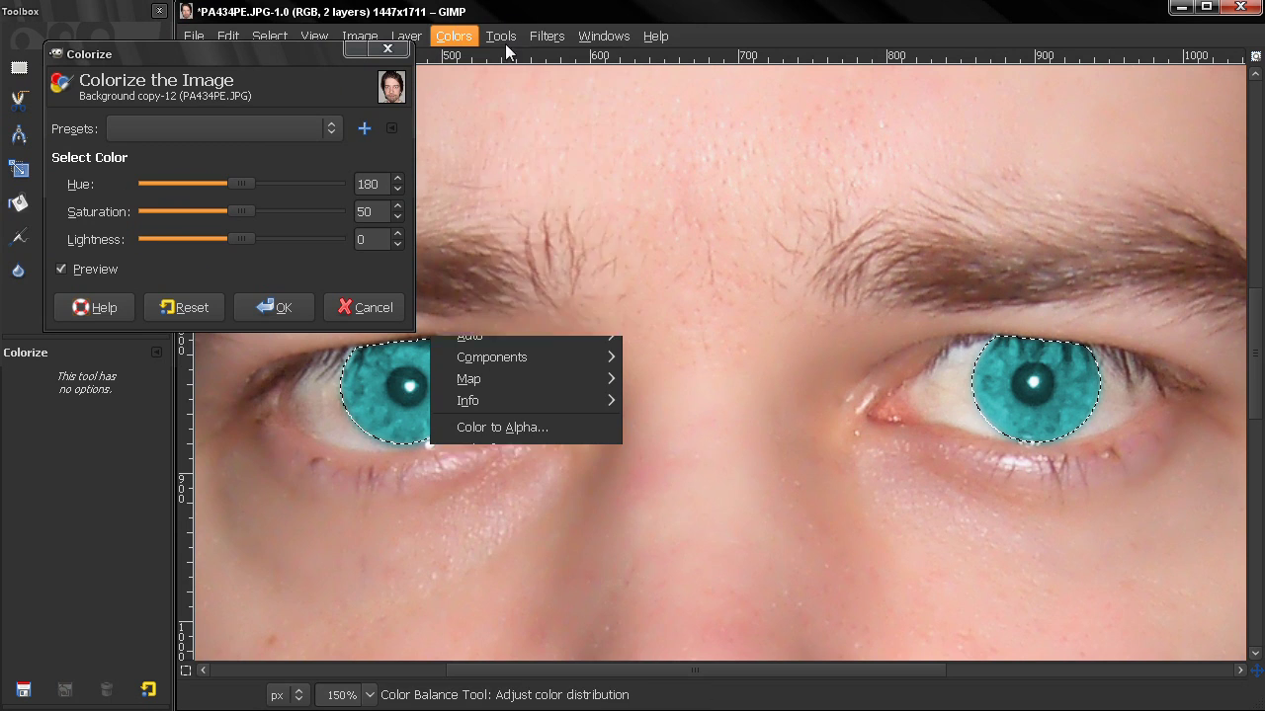
click(500, 35)
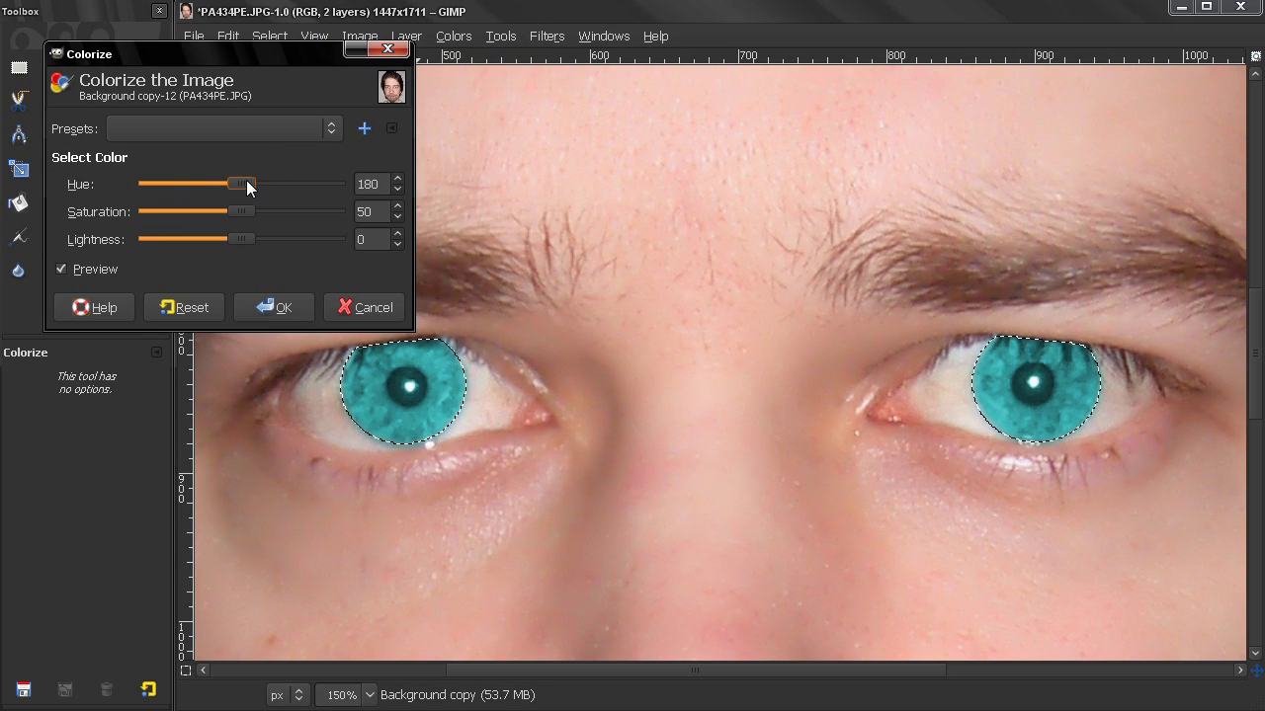
drag(246, 182, 191, 180)
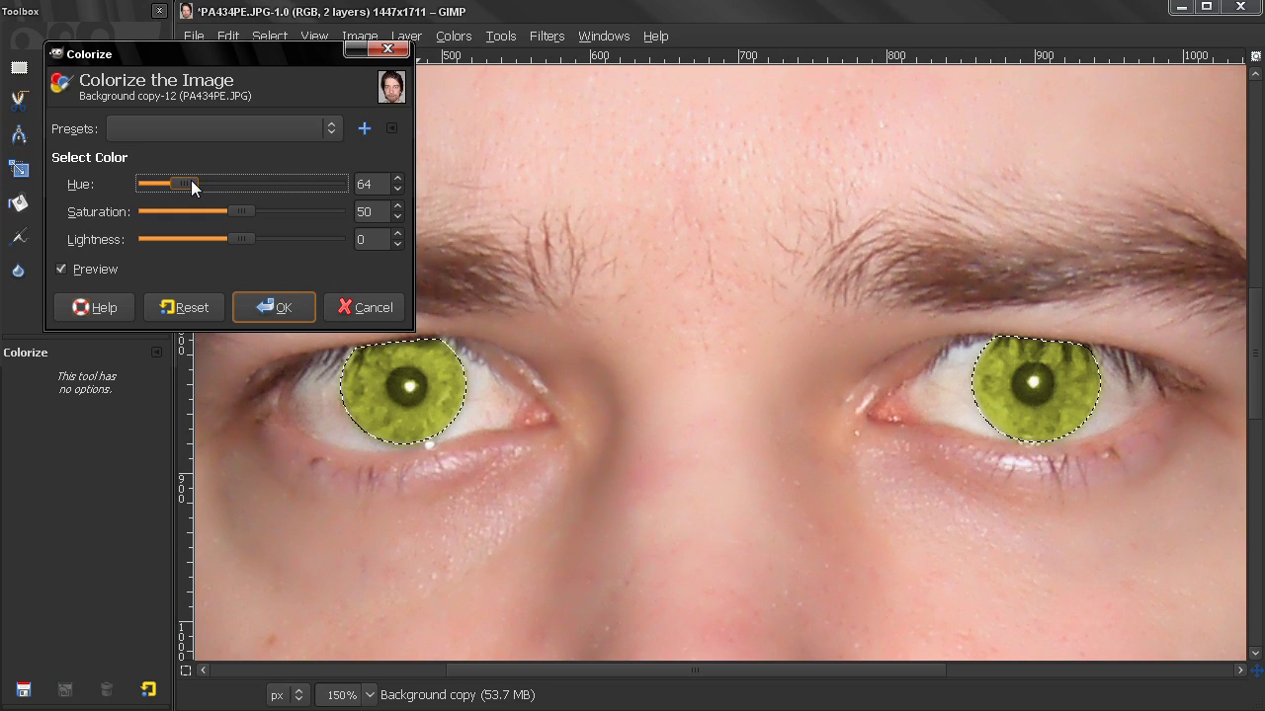
drag(191, 180, 187, 182)
- Apply the Colorize tint, then erase it from both pupils with an enlarged Eraser
click(274, 307)
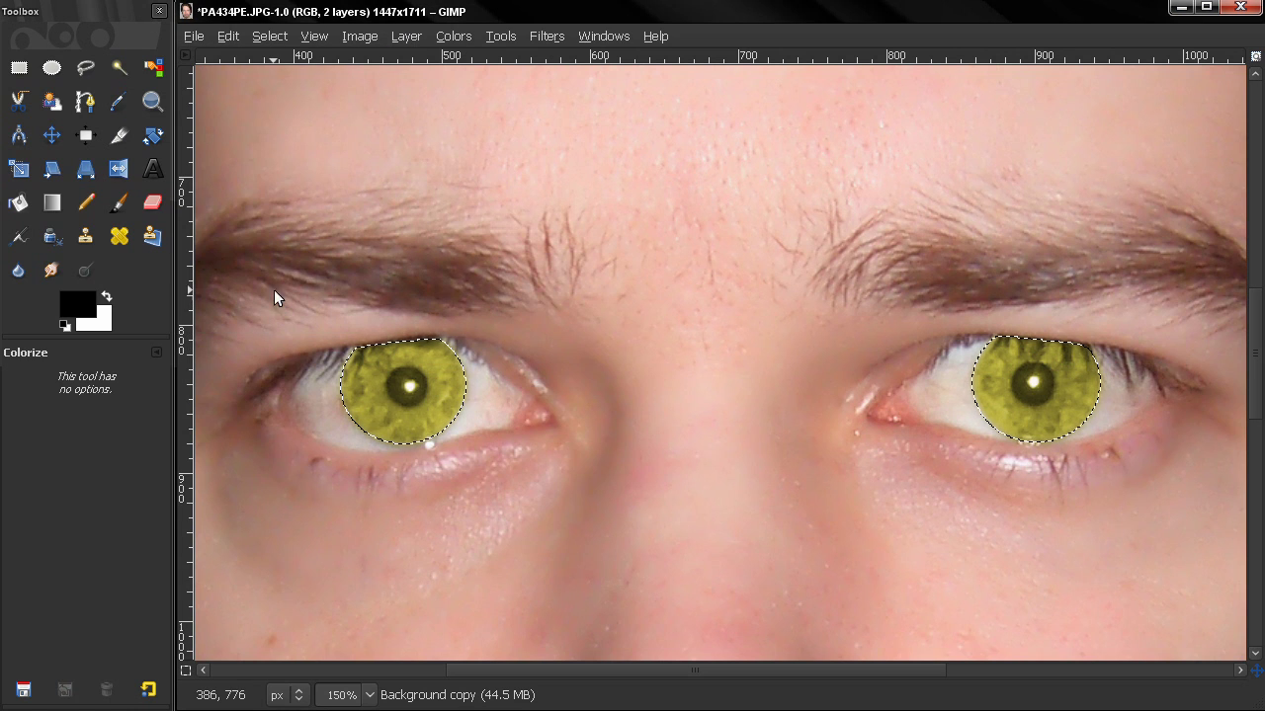
click(154, 202)
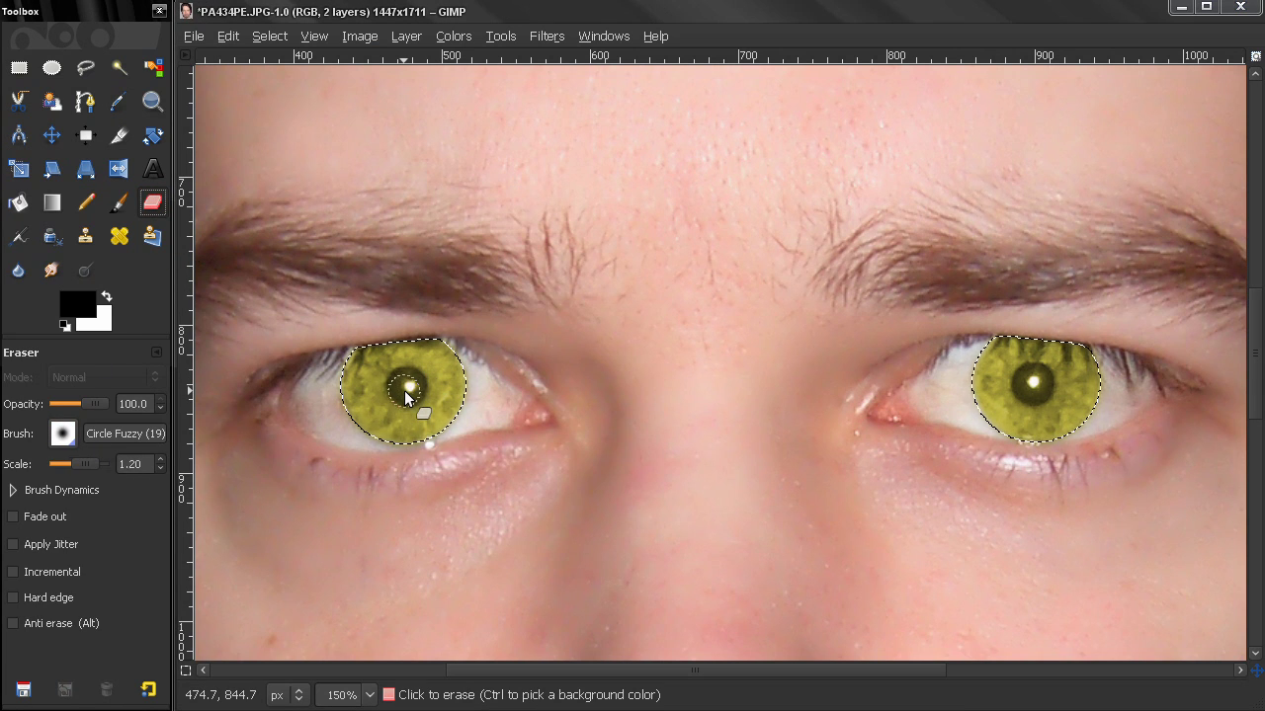
key(bracketright)
key(bracketright)
key(bracketright)
key(bracketright)
key(bracketright)
click(408, 393)
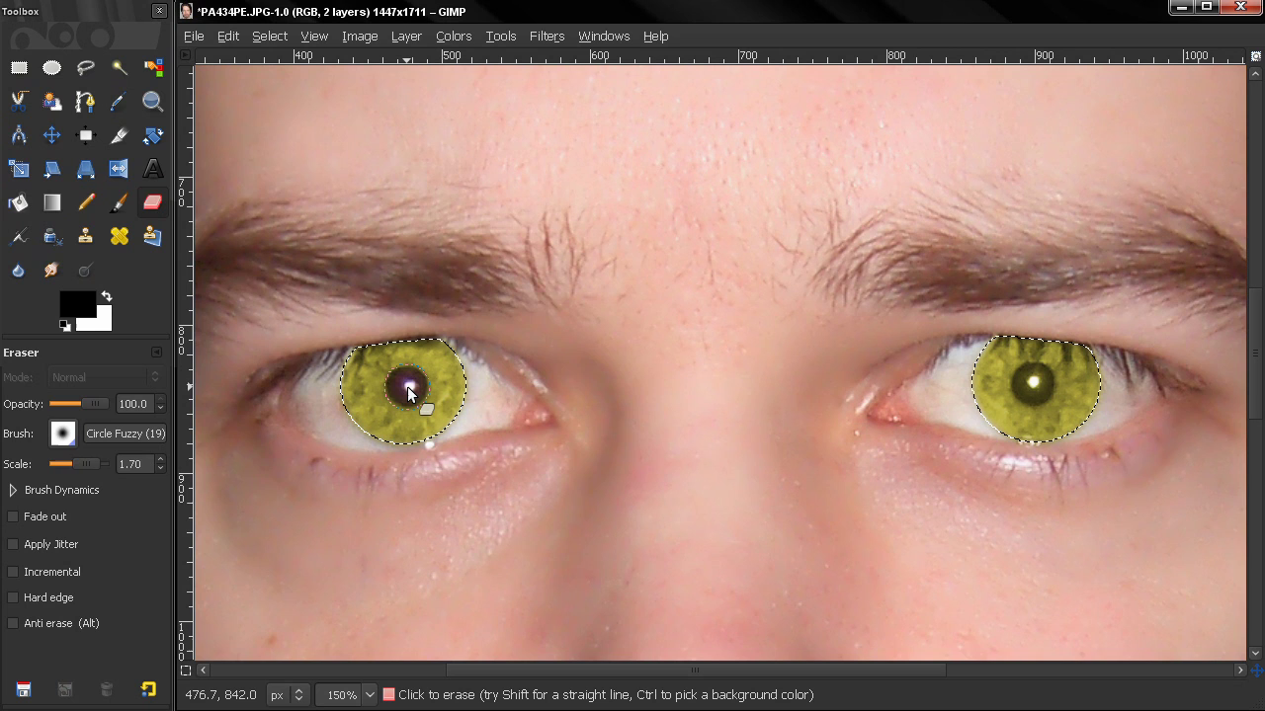
click(1033, 385)
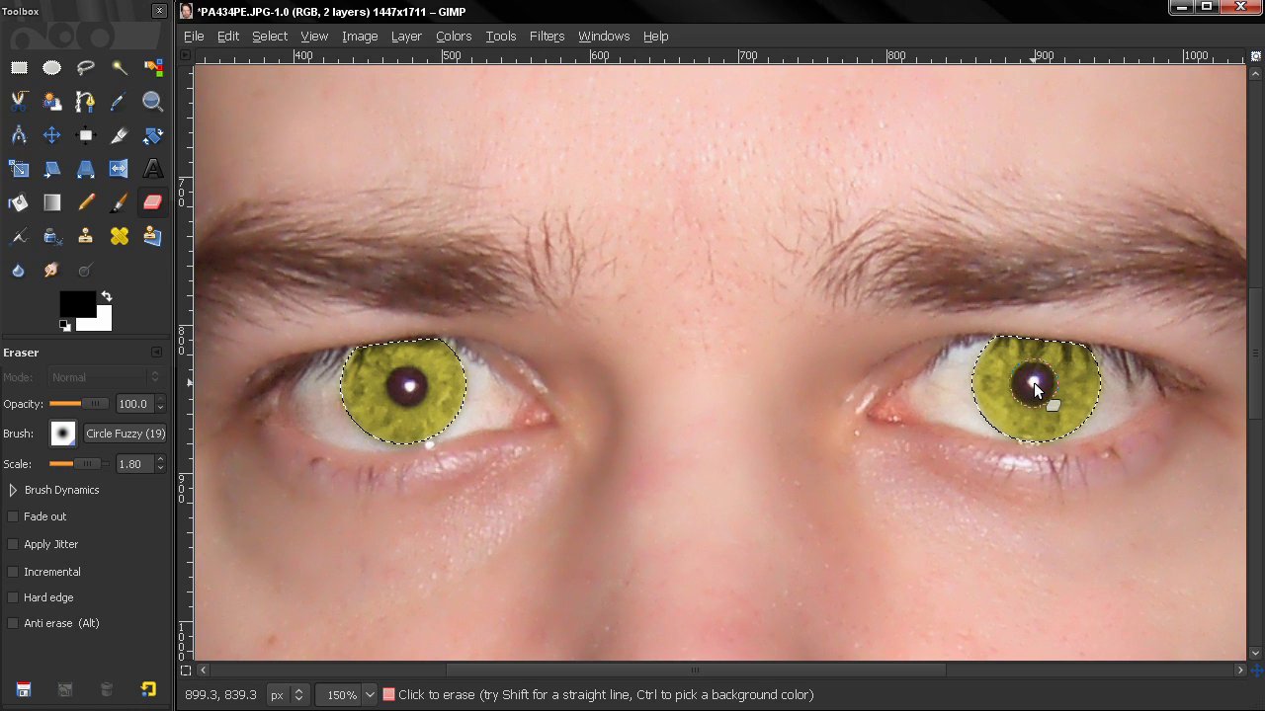
drag(1037, 383, 1022, 397)
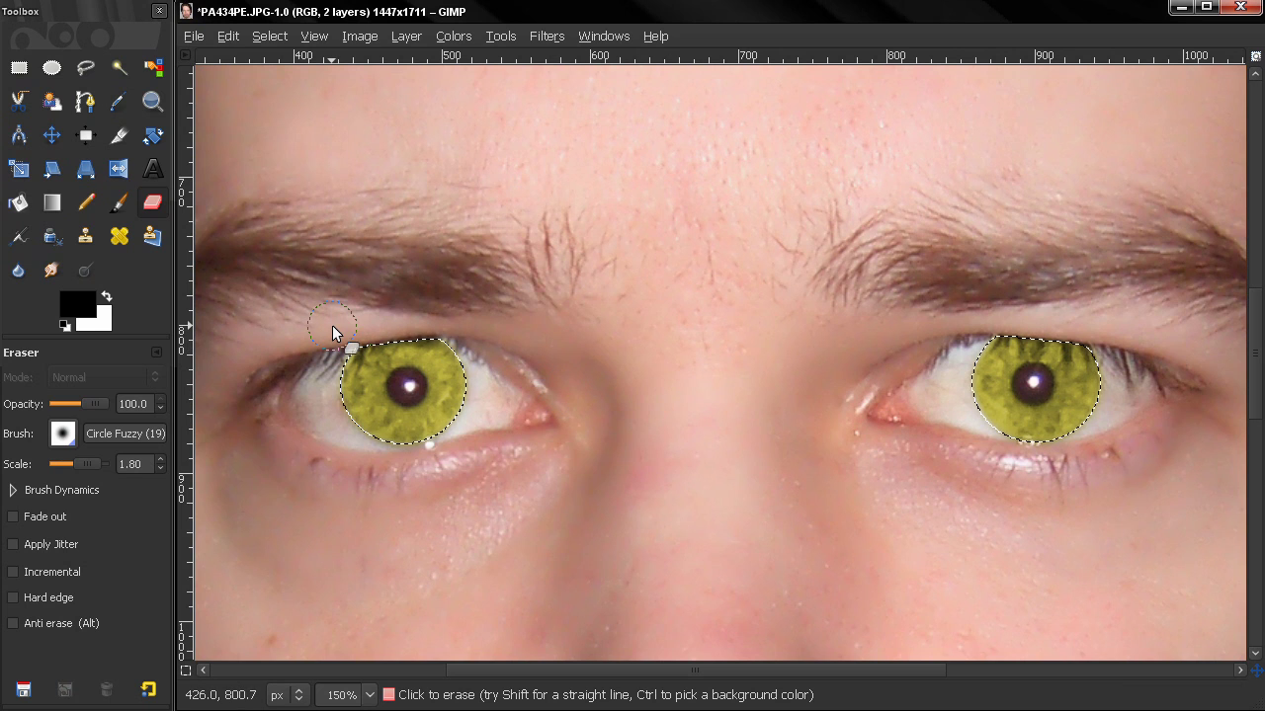
- Deselect all and erase tint from the upper lash edge of the left iris with a smaller Eraser at 75 opacity
key(ctrl+shift+a)
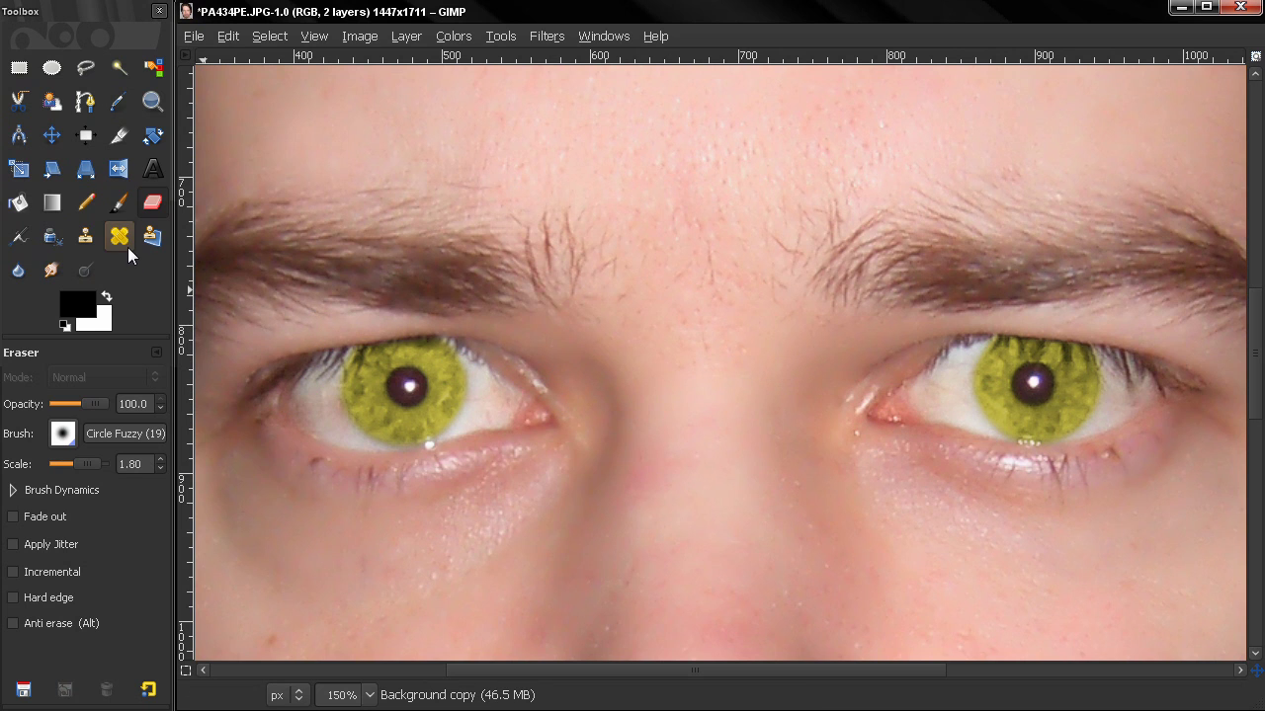
click(152, 102)
drag(312, 301, 496, 431)
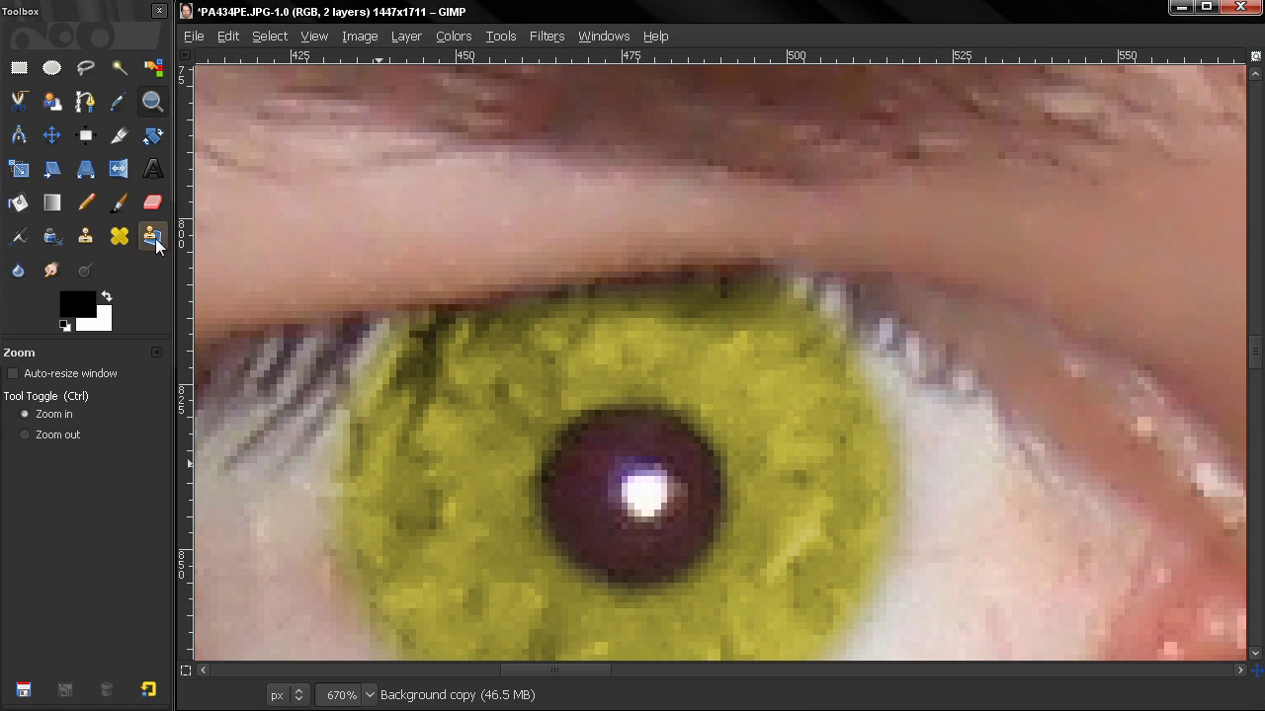
click(153, 204)
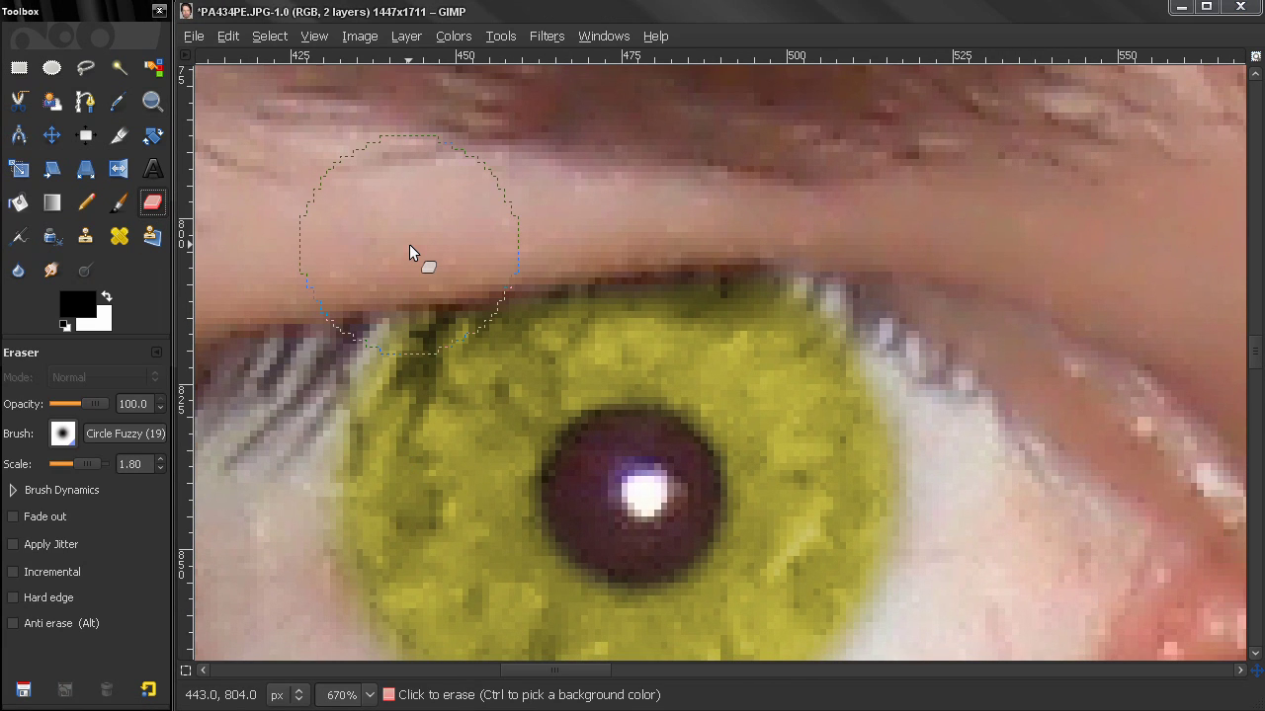
key(bracketleft)
key(bracketleft)
key(bracketleft)
key(bracketleft)
key(bracketleft)
key(bracketleft)
key(bracketleft)
key(bracketleft)
key(bracketleft)
key(bracketleft)
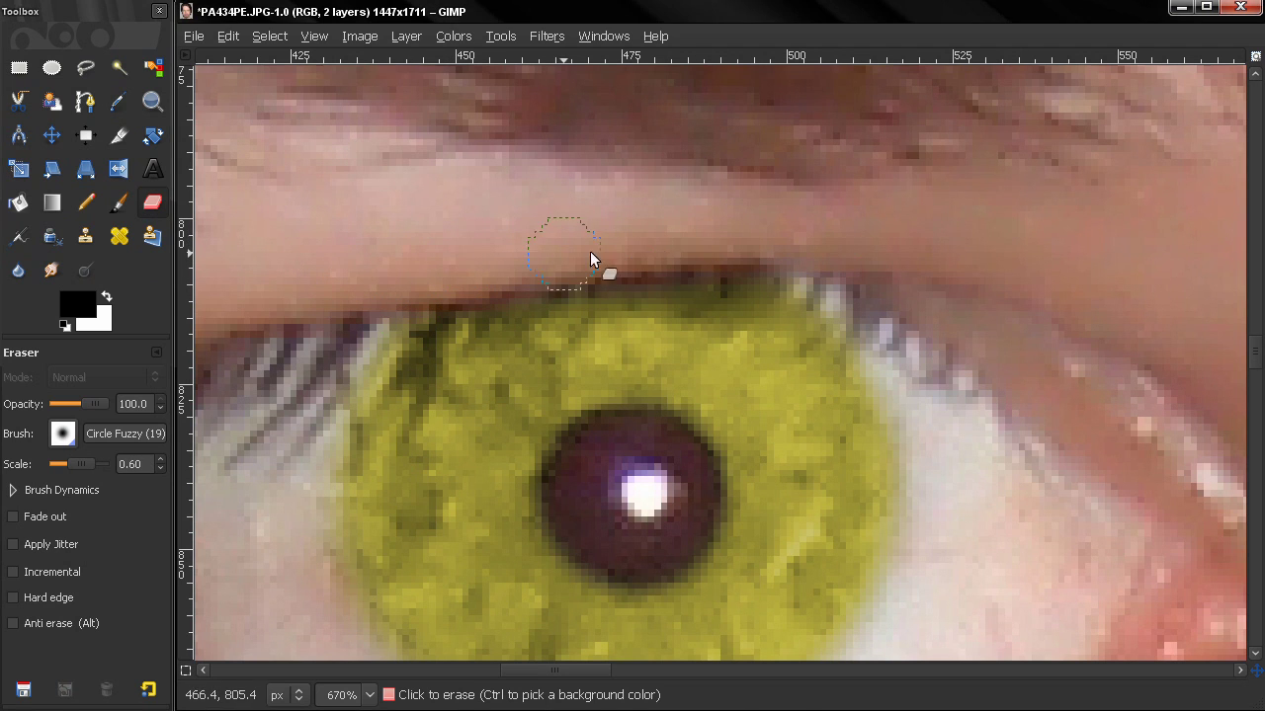
click(790, 254)
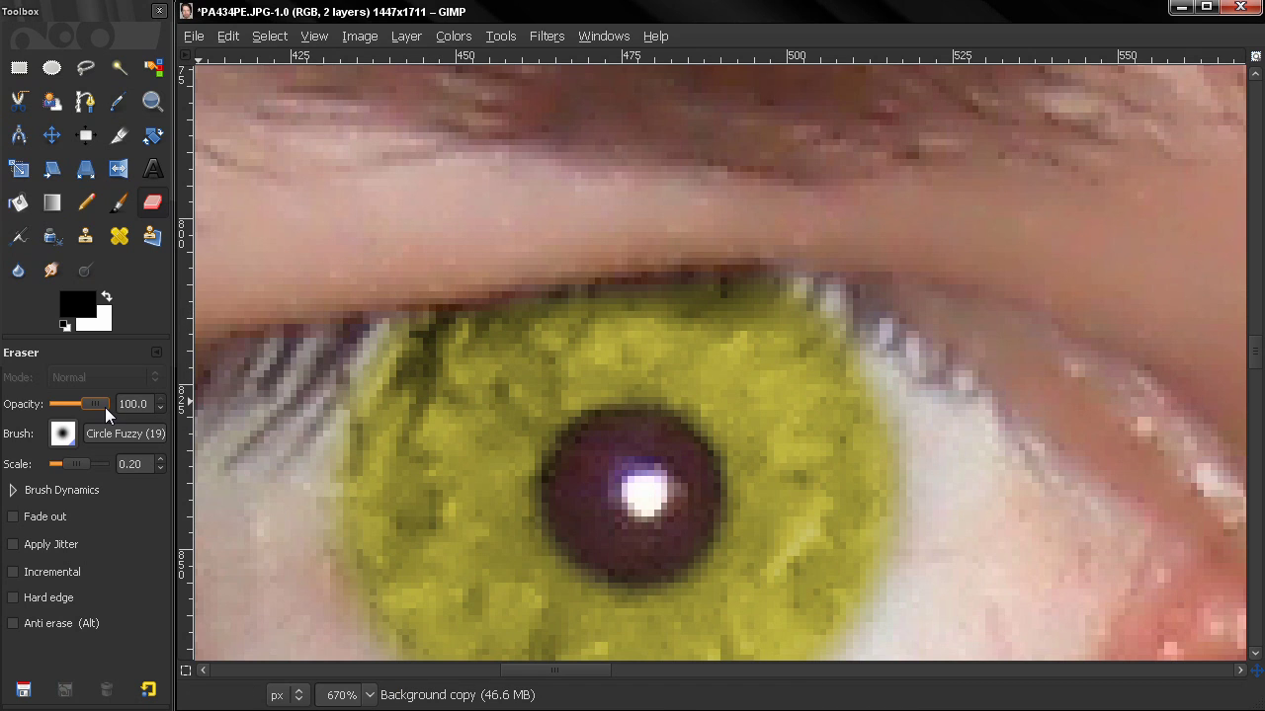
drag(105, 407, 98, 407)
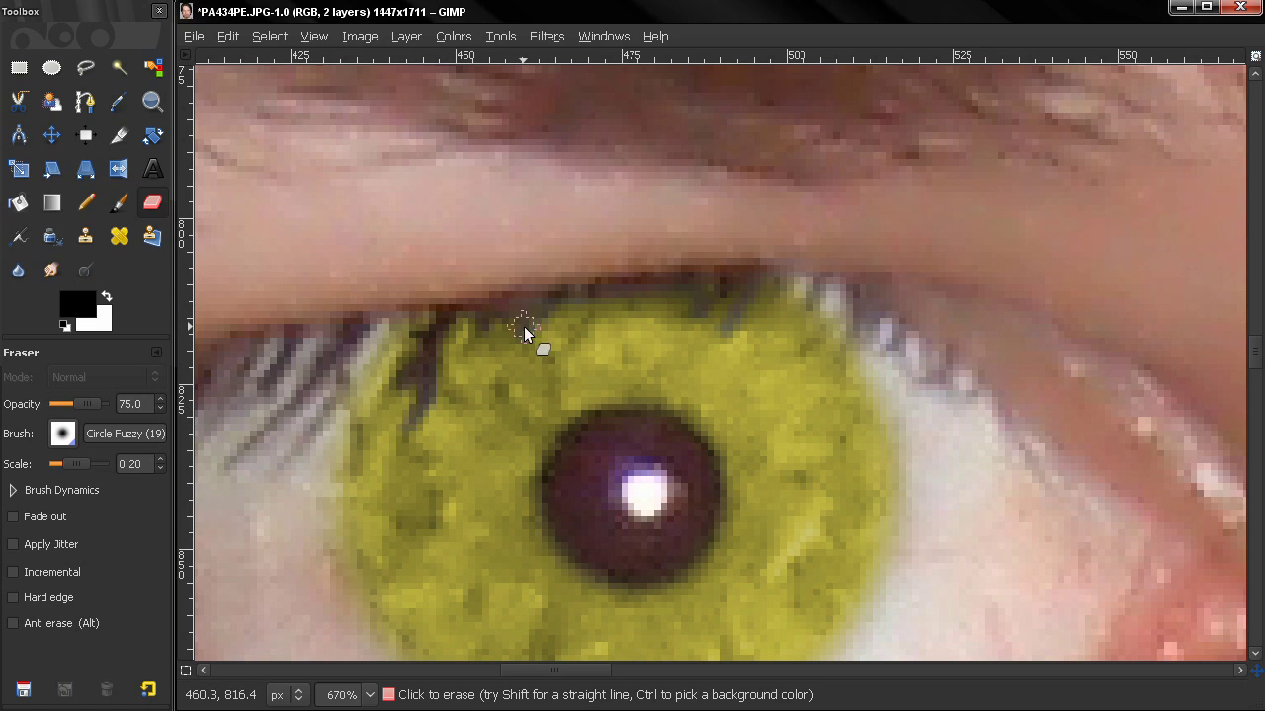
key(minus)
key(minus)
key(minus)
key(minus)
key(minus)
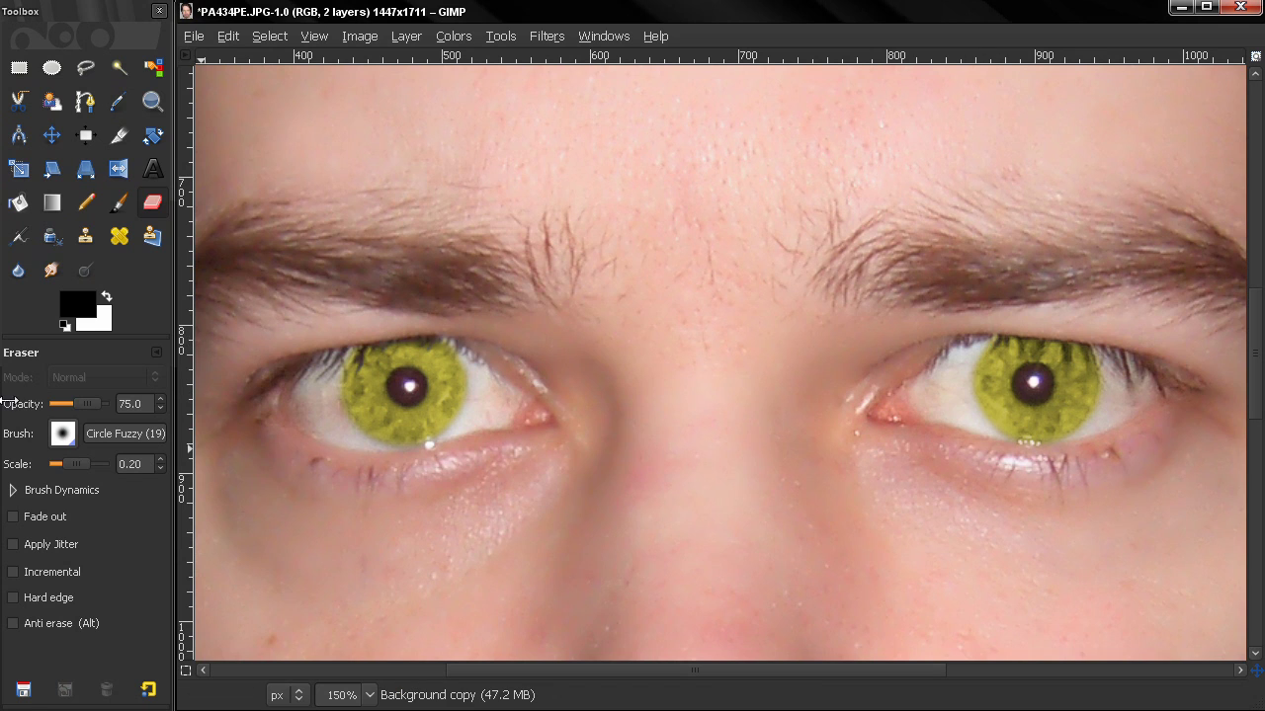
- At 62.5 Eraser opacity, erase leftover tint from the lashes over the right iris
drag(90, 404, 83, 404)
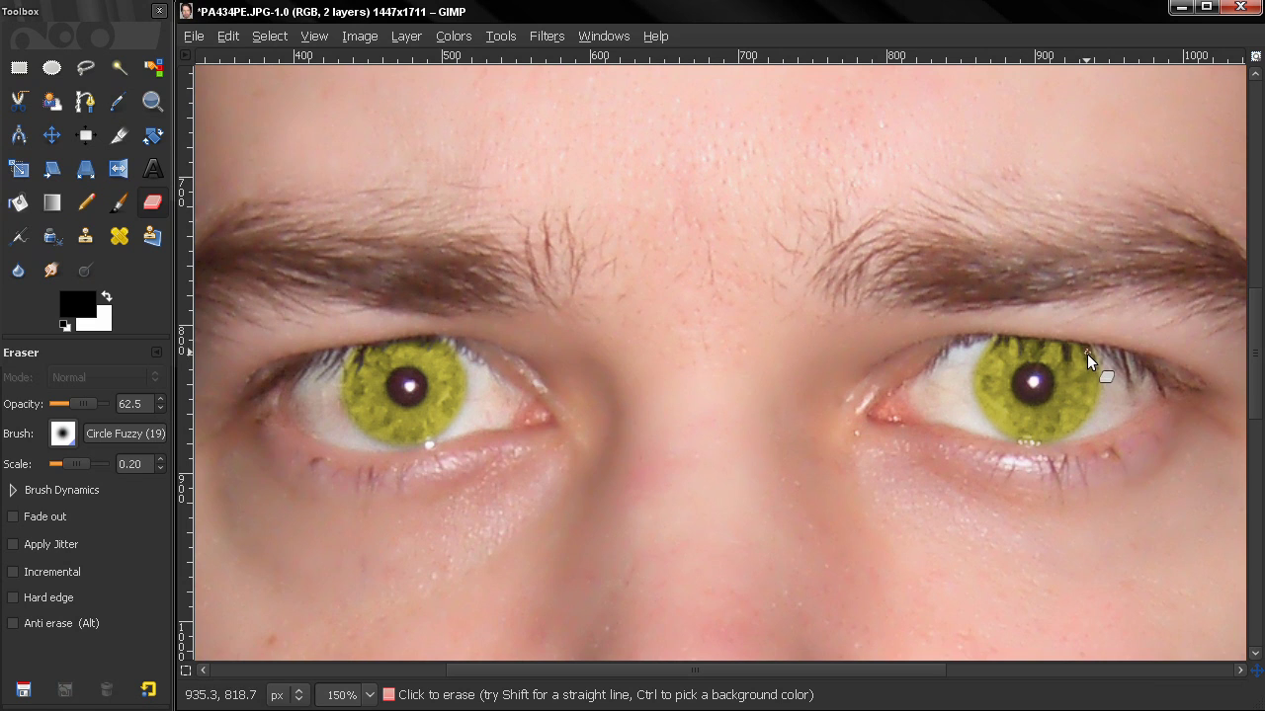
drag(1068, 347, 1037, 345)
- Set the view to 50%, then box-zoom tightly onto the left iris edge
click(369, 695)
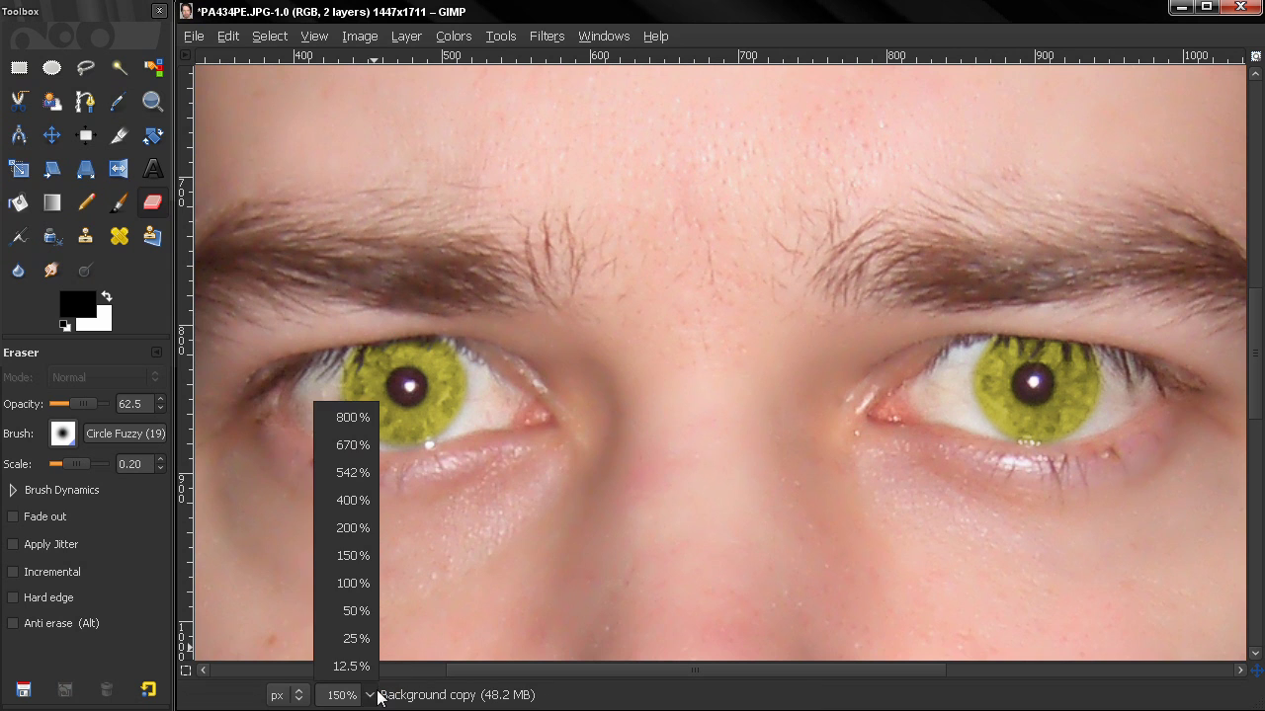
click(365, 608)
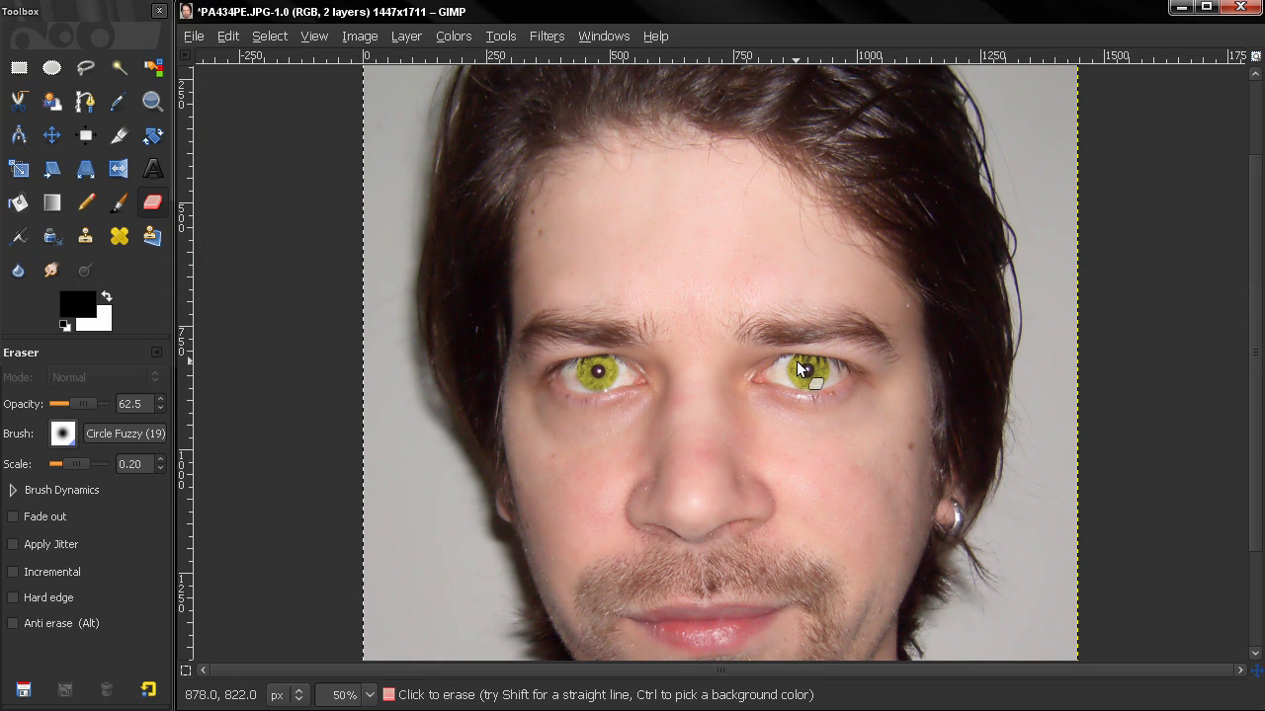
click(152, 101)
drag(537, 341, 650, 425)
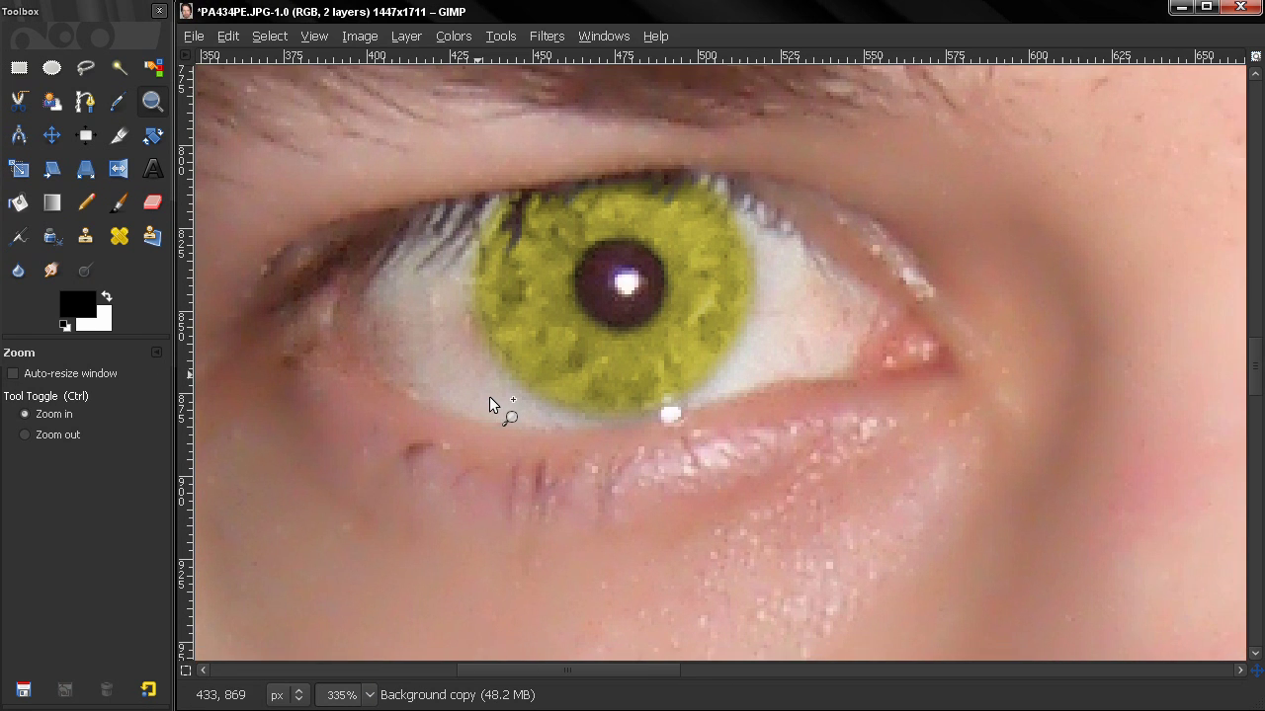
drag(452, 322, 535, 415)
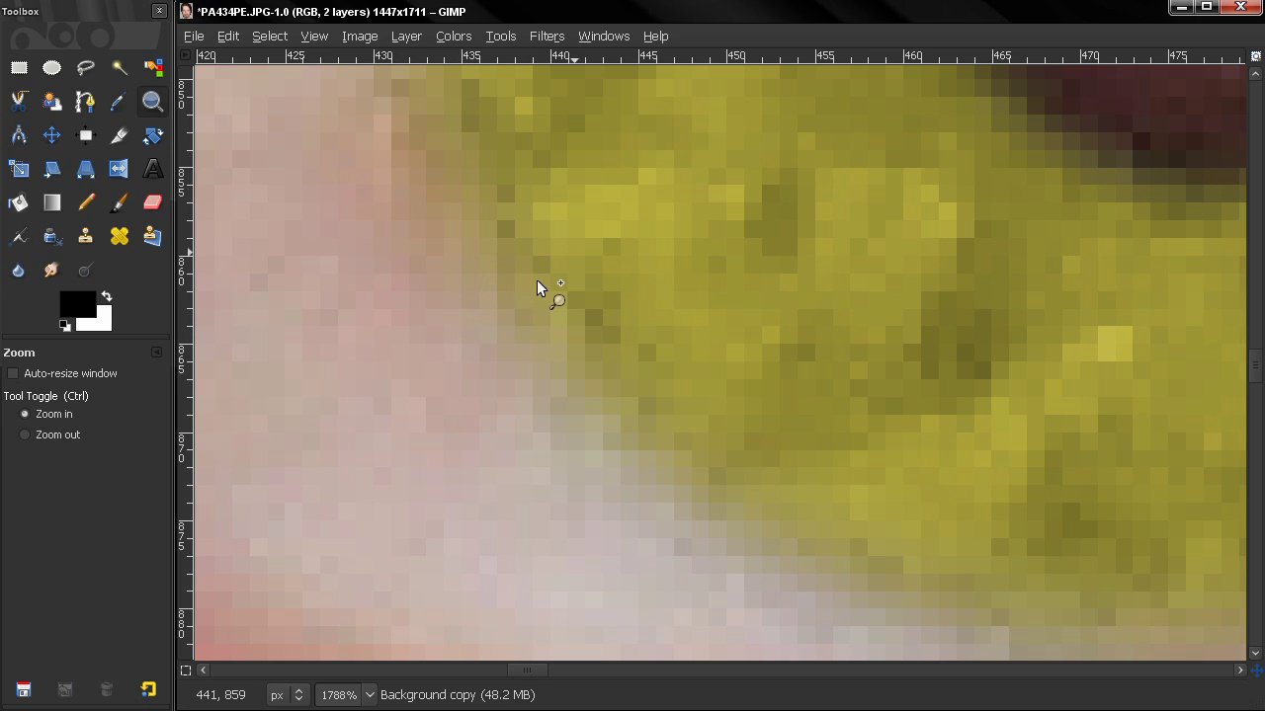
- Zoom to 100%, then to 50% so the whole face with both yellow-green irises is centred
key(1)
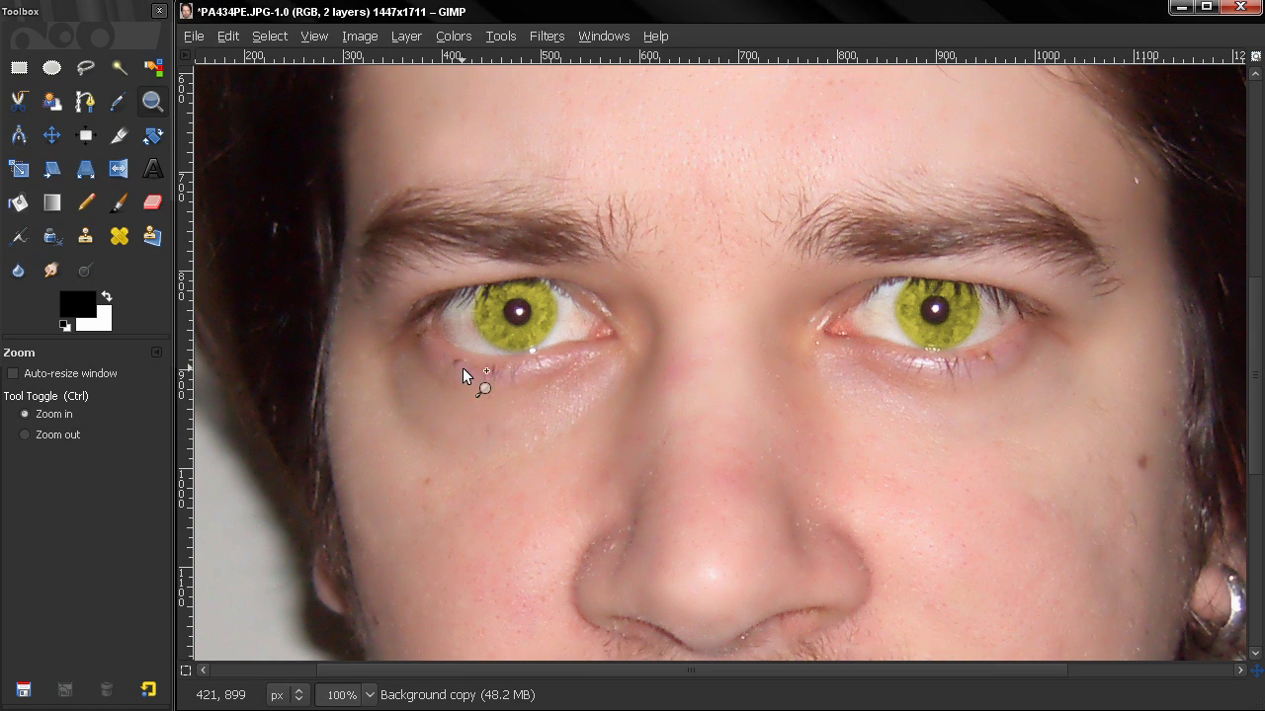
drag(457, 376, 437, 403)
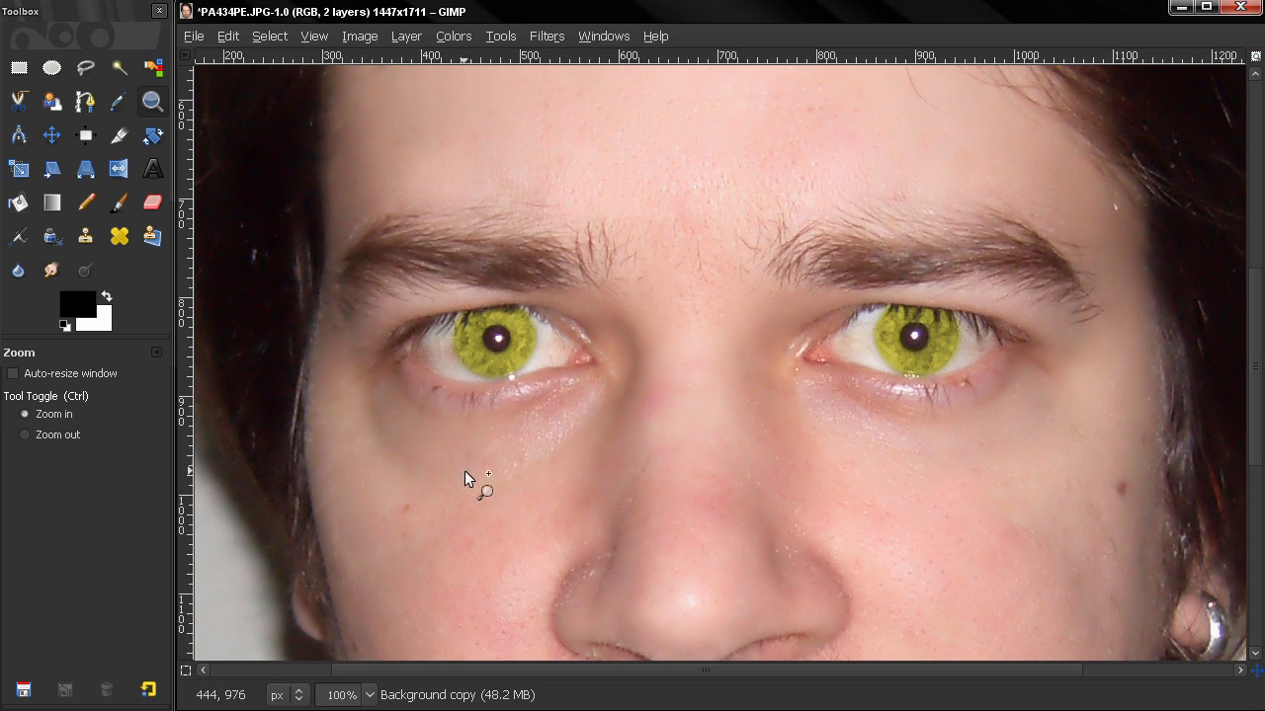
click(367, 696)
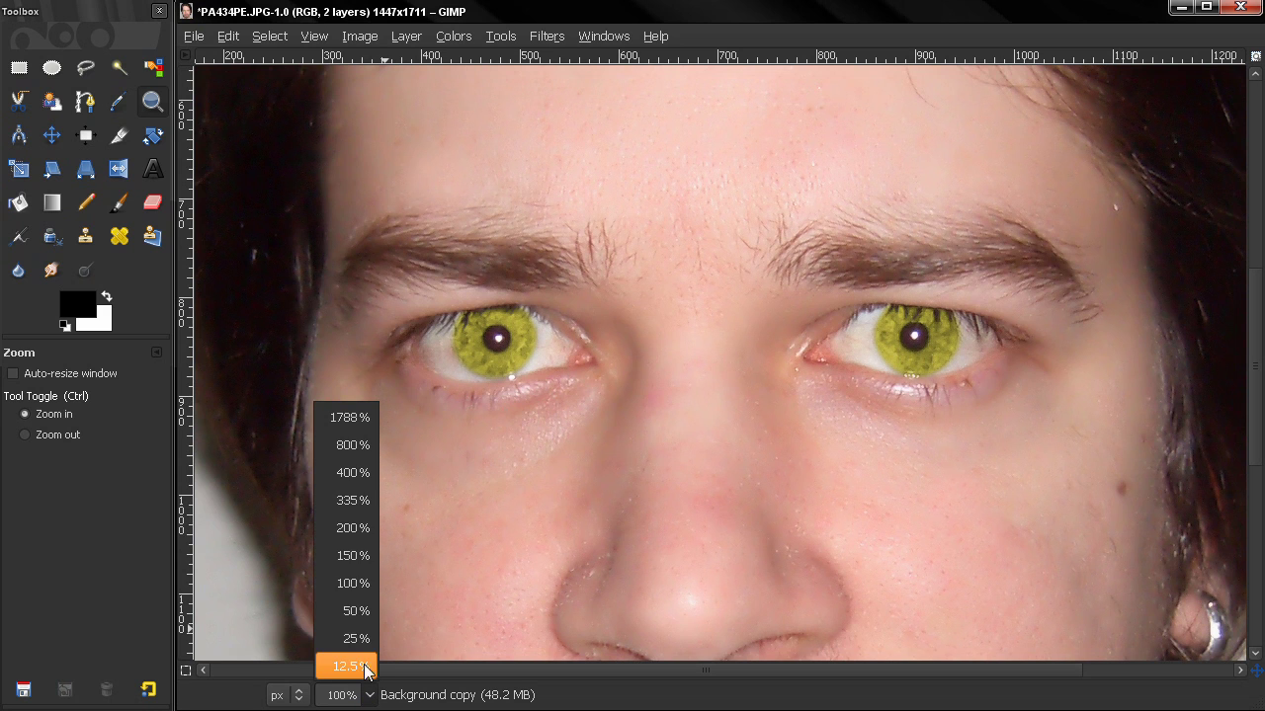
click(362, 611)
drag(457, 488, 445, 509)
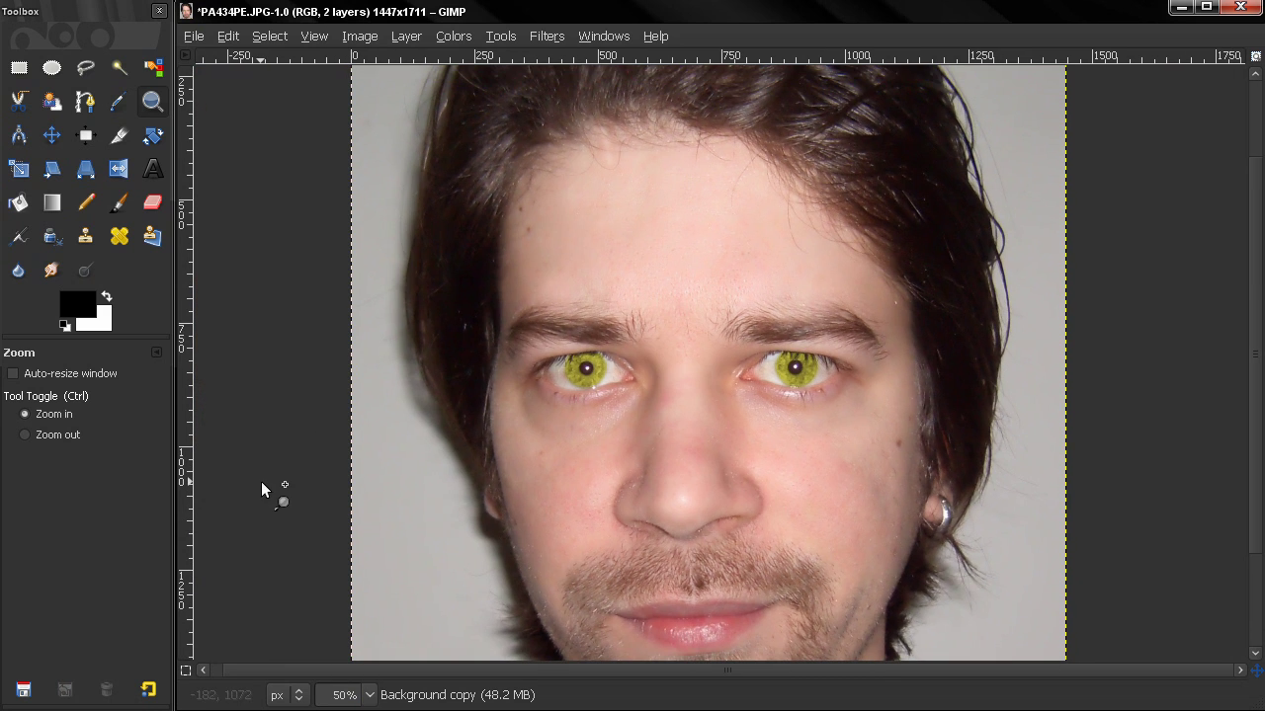